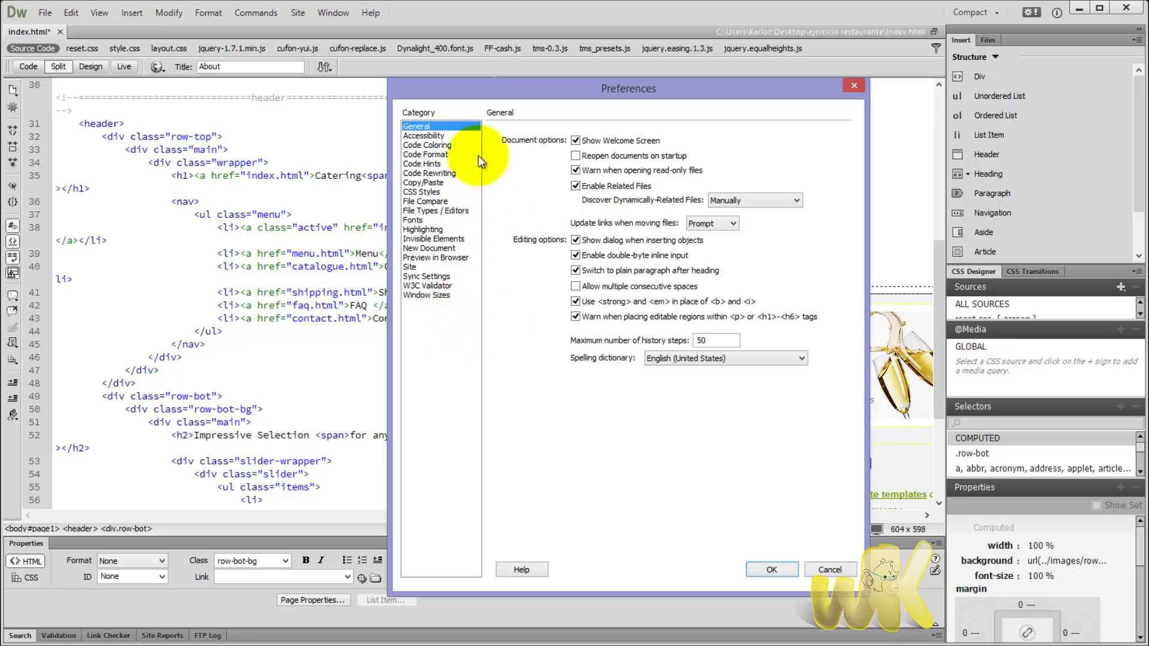
# Look through the Accessibility and Code Coloring preference categories and return to the General options
pyautogui.click(416, 137)
pyautogui.click(417, 146)
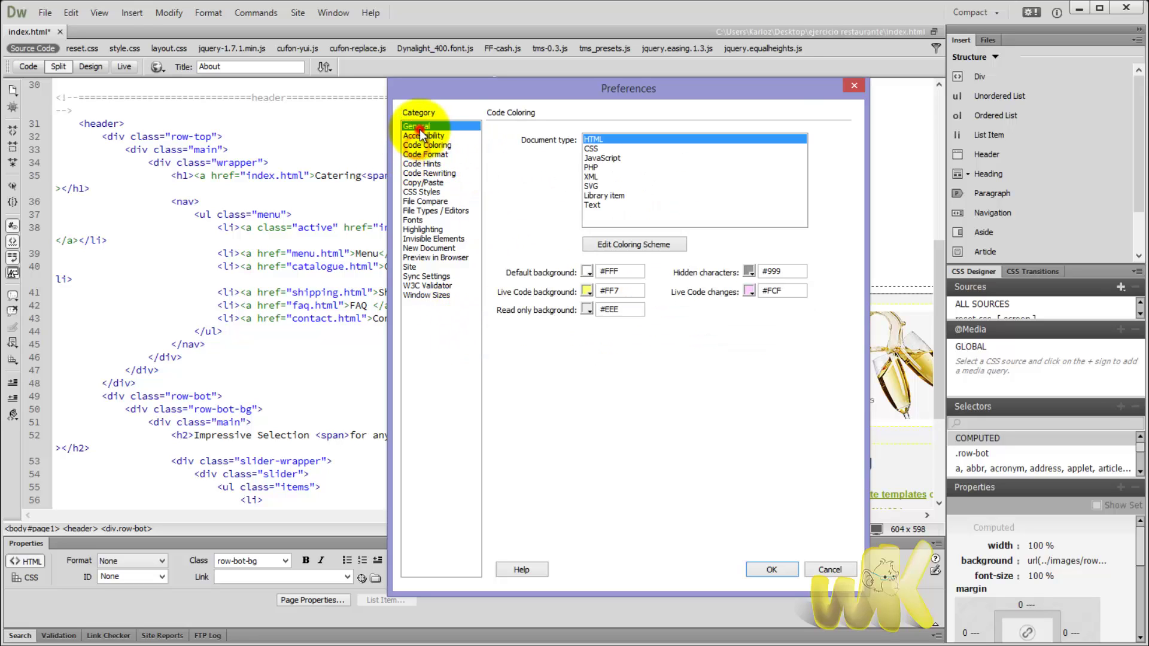
pyautogui.click(418, 127)
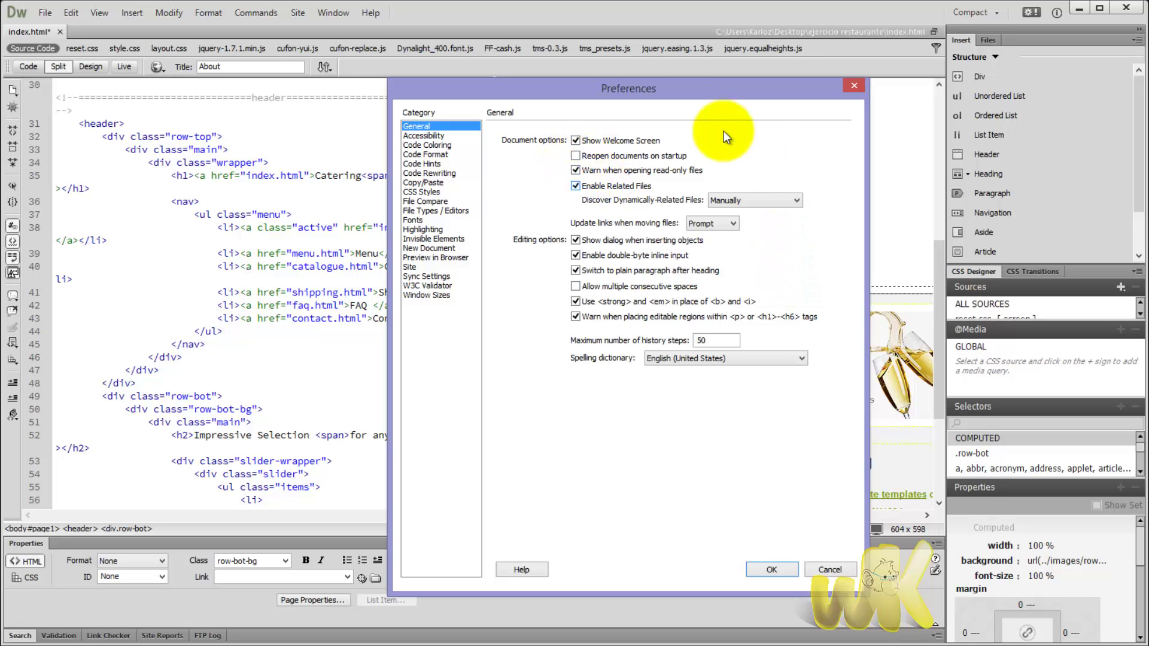
pyautogui.click(579, 155)
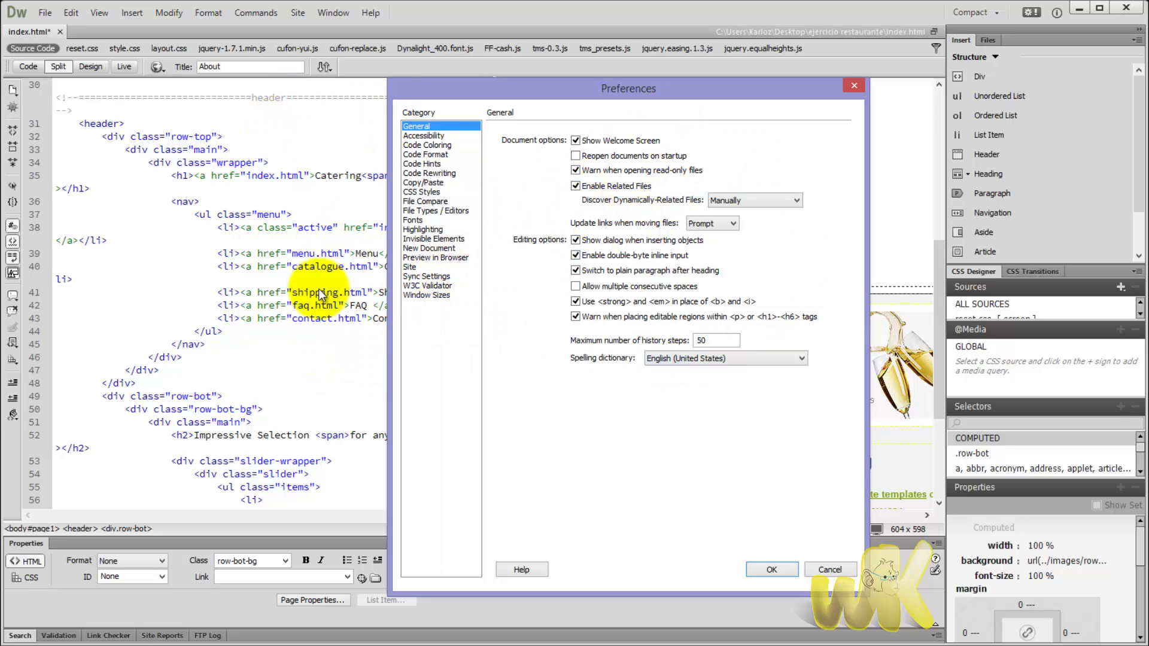
pyautogui.moveTo(577, 95); pyautogui.dragTo(389, 112)
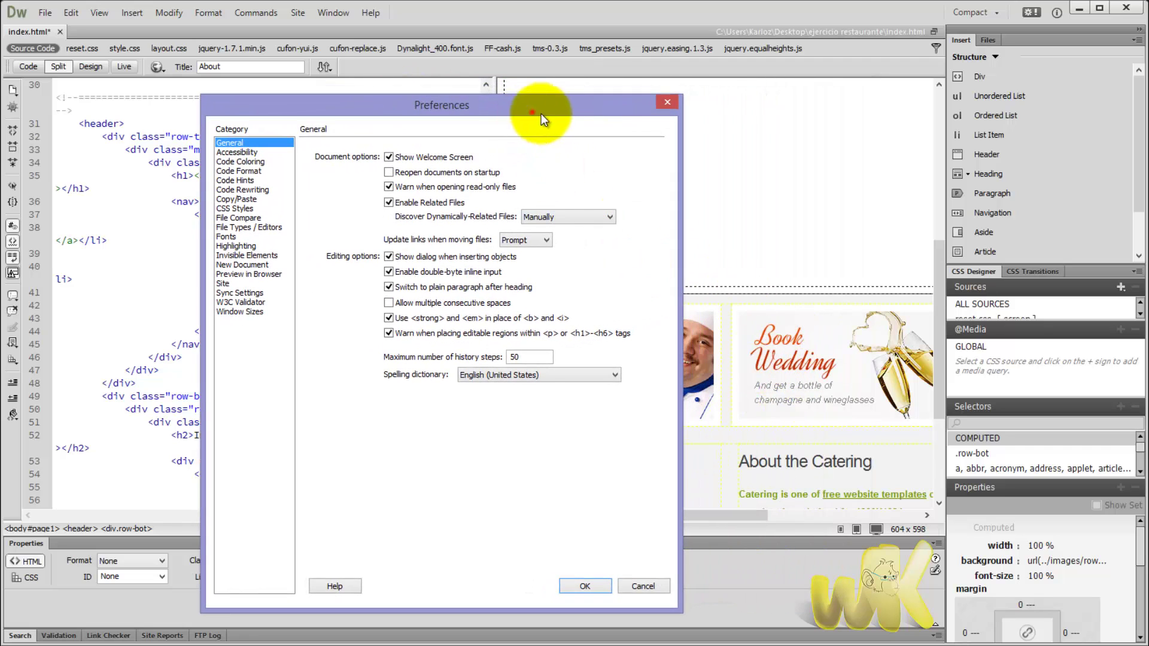
pyautogui.moveTo(541, 113); pyautogui.dragTo(626, 113)
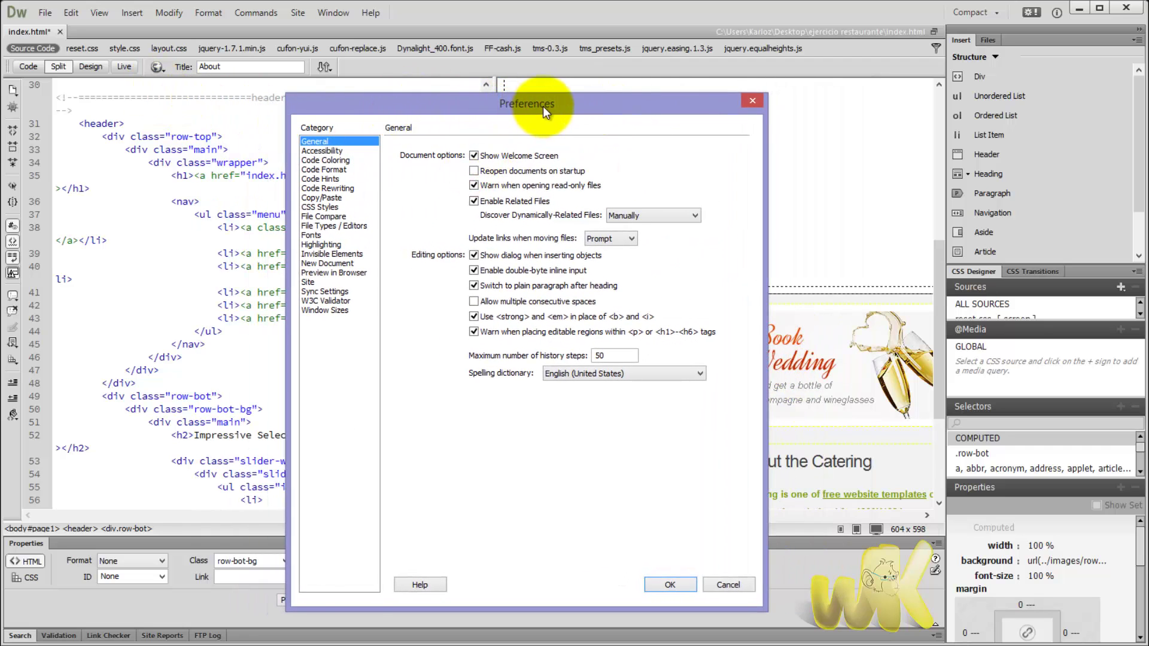
pyautogui.moveTo(543, 106); pyautogui.dragTo(638, 102)
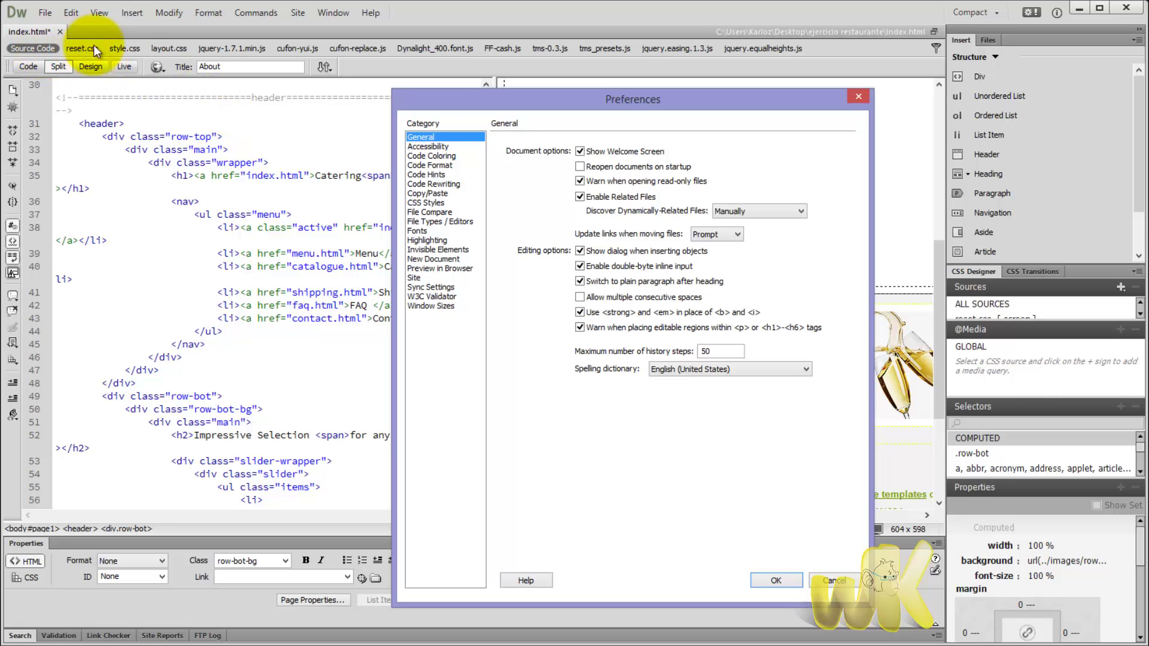
pyautogui.moveTo(699, 100)
pyautogui.mouseDown()
pyautogui.moveTo(587, 281)
pyautogui.moveTo(372, 156)
pyautogui.moveTo(662, 128)
pyautogui.moveTo(690, 99)
pyautogui.mouseUp()
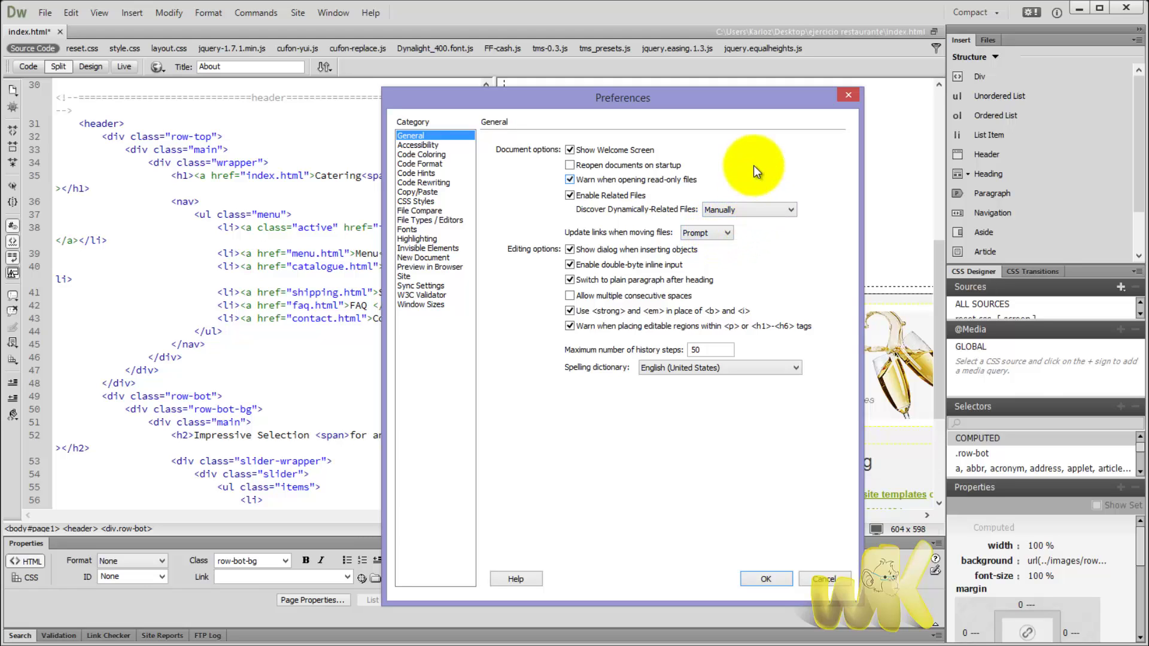
# Check the choices for updating links when moving files and the maximum number of history steps
pyautogui.click(726, 234)
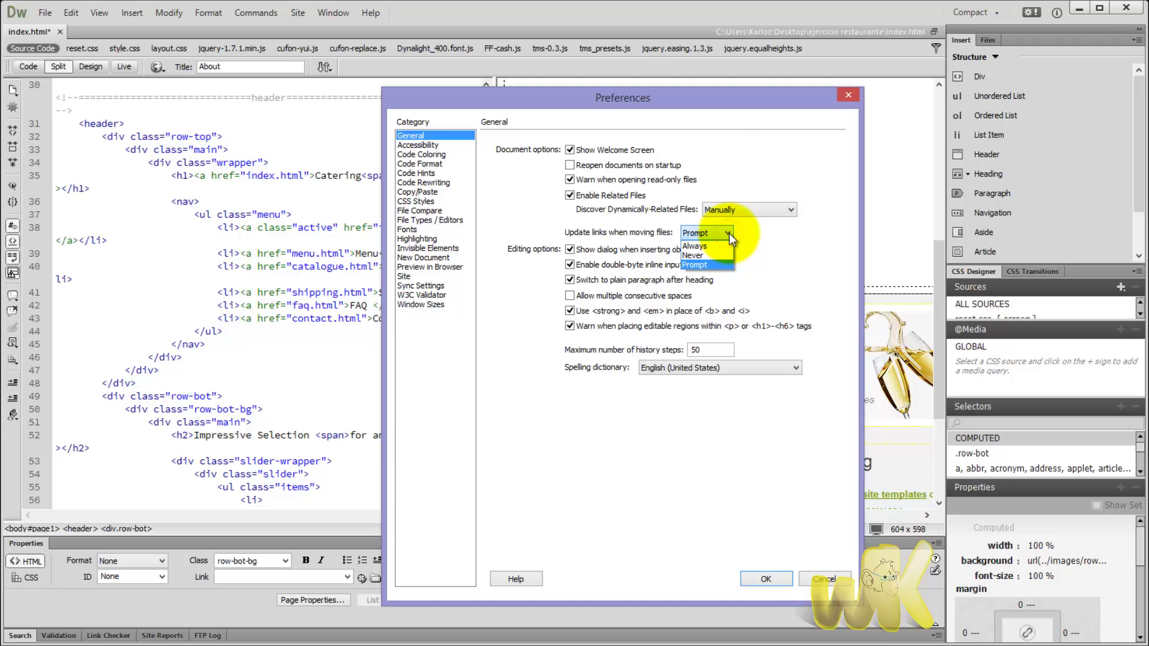
pyautogui.click(728, 233)
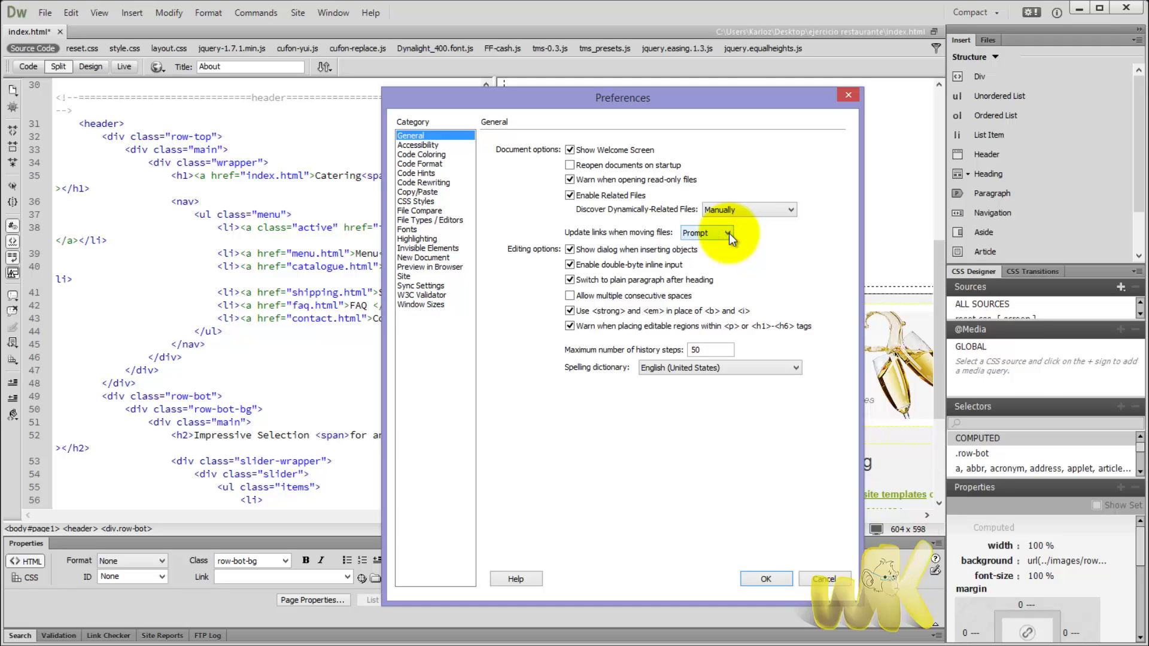
pyautogui.click(729, 232)
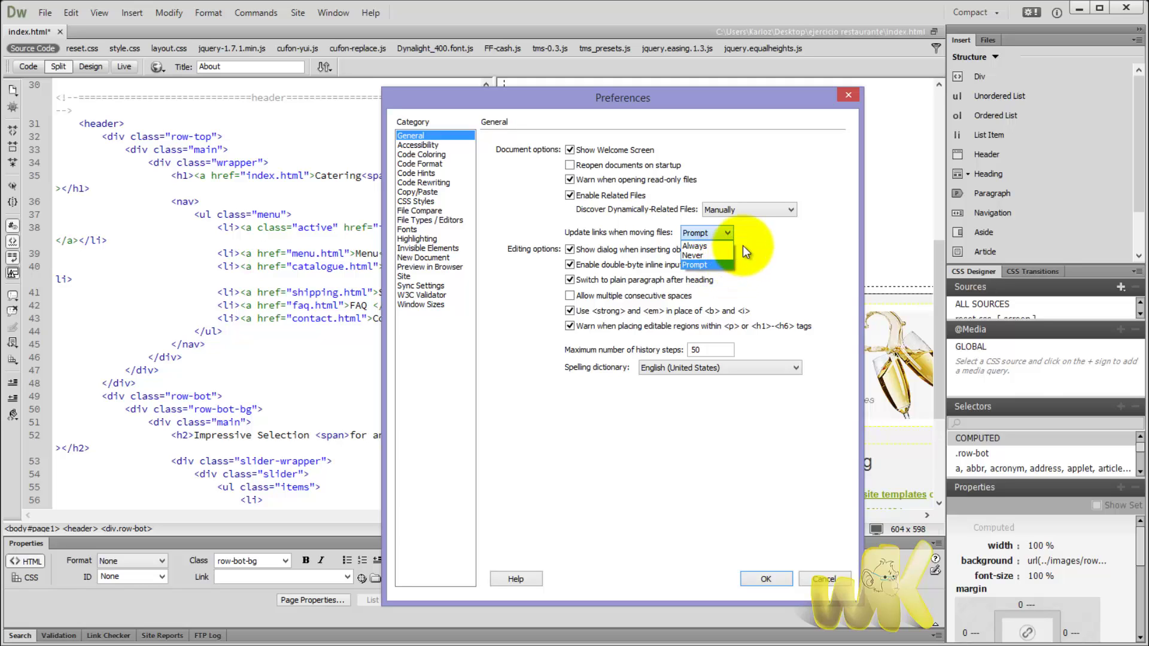
pyautogui.click(742, 245)
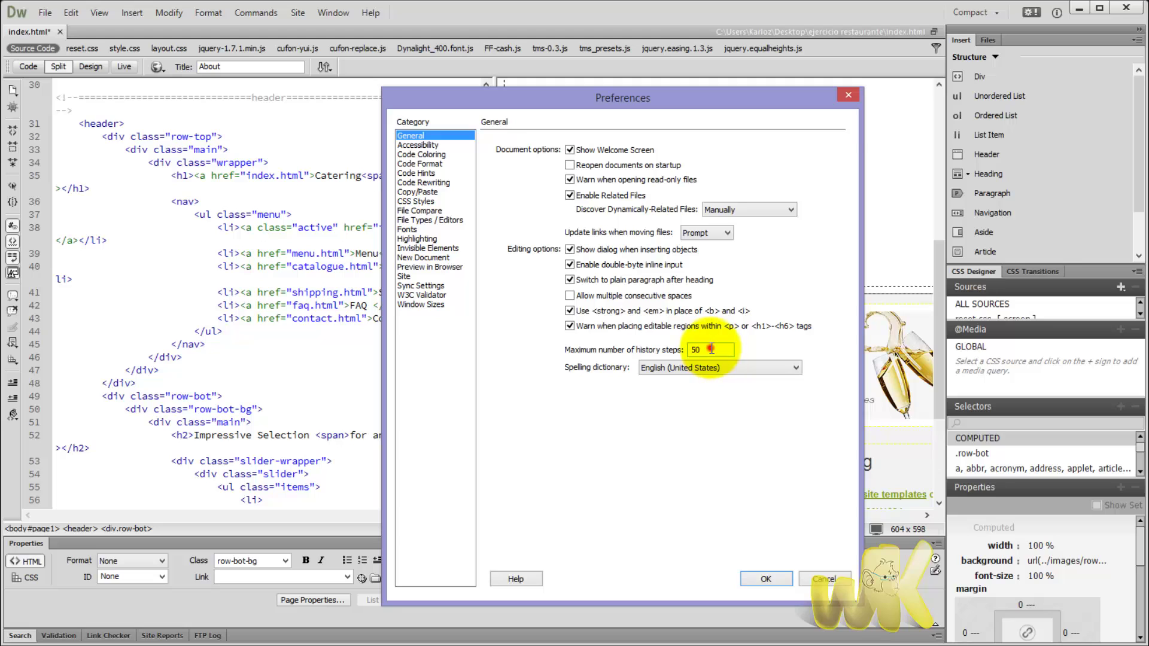
pyautogui.moveTo(711, 350); pyautogui.dragTo(629, 351)
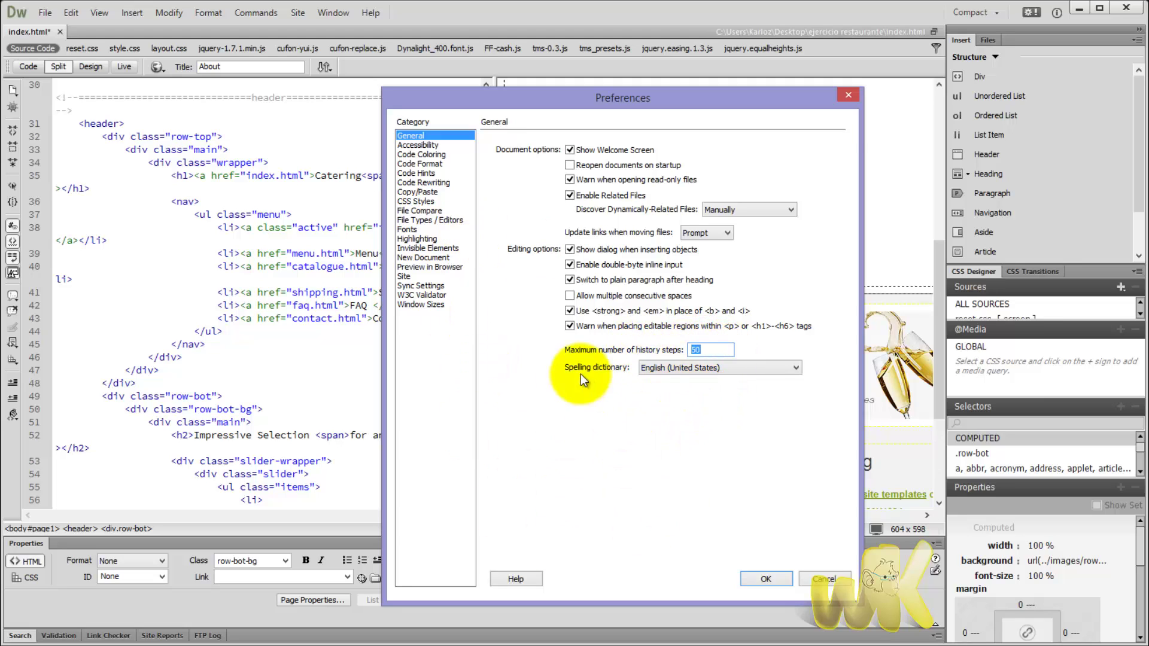
pyautogui.click(705, 356)
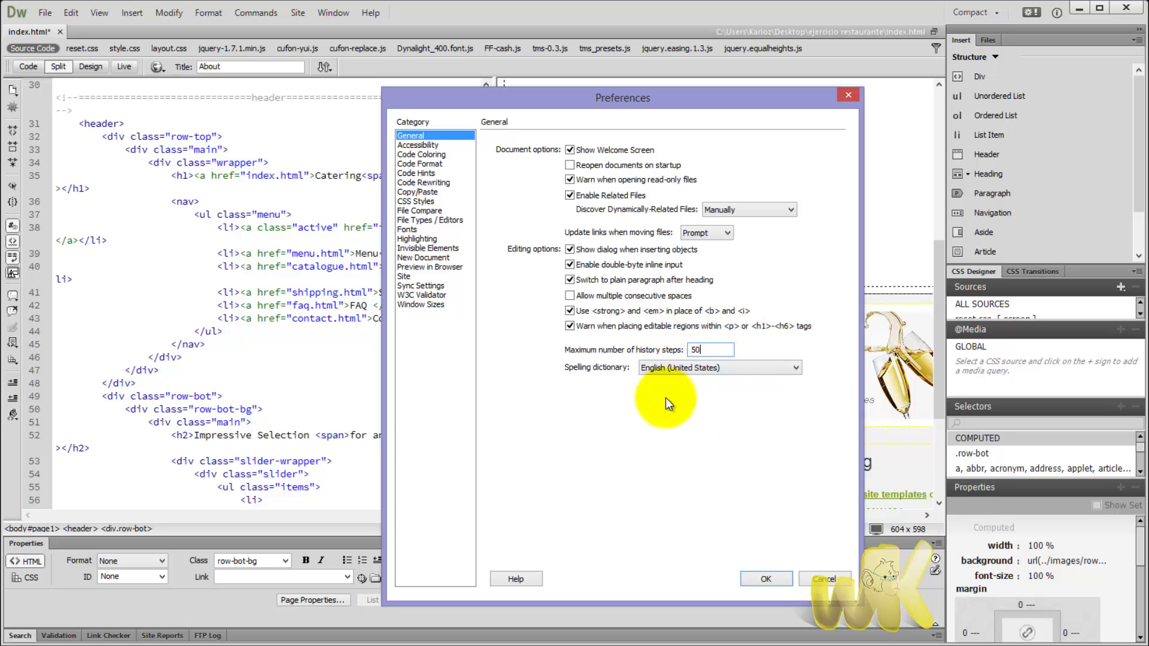
# Set the spelling dictionary to Spanish (Spain) in the General preferences
pyautogui.click(785, 366)
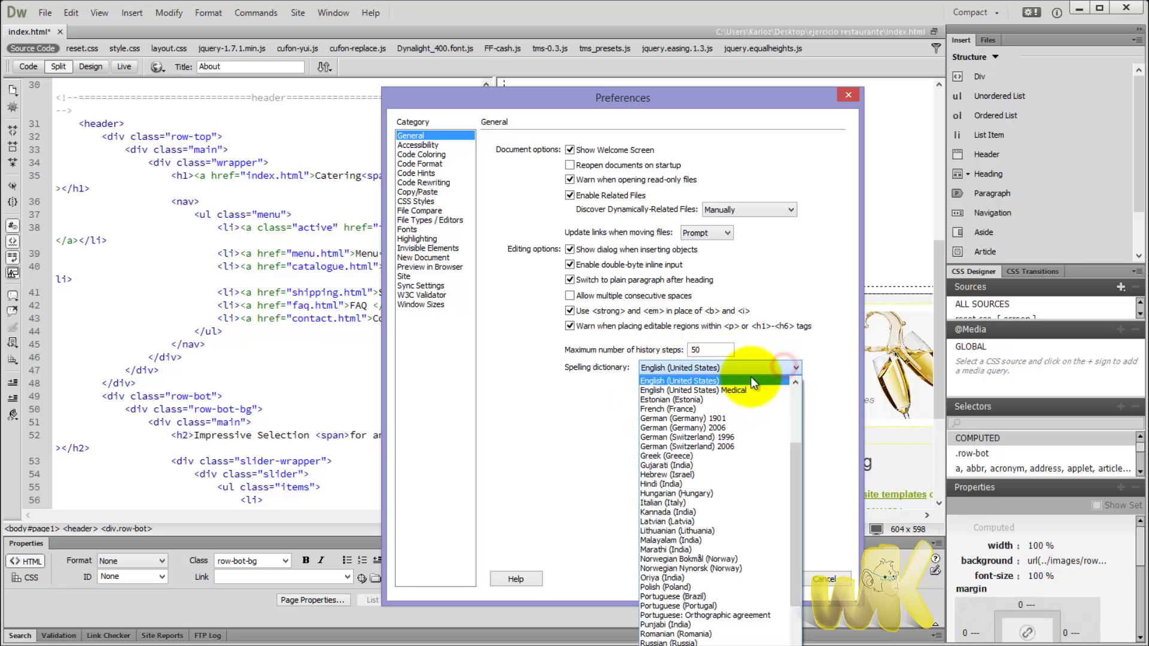
pyautogui.click(737, 364)
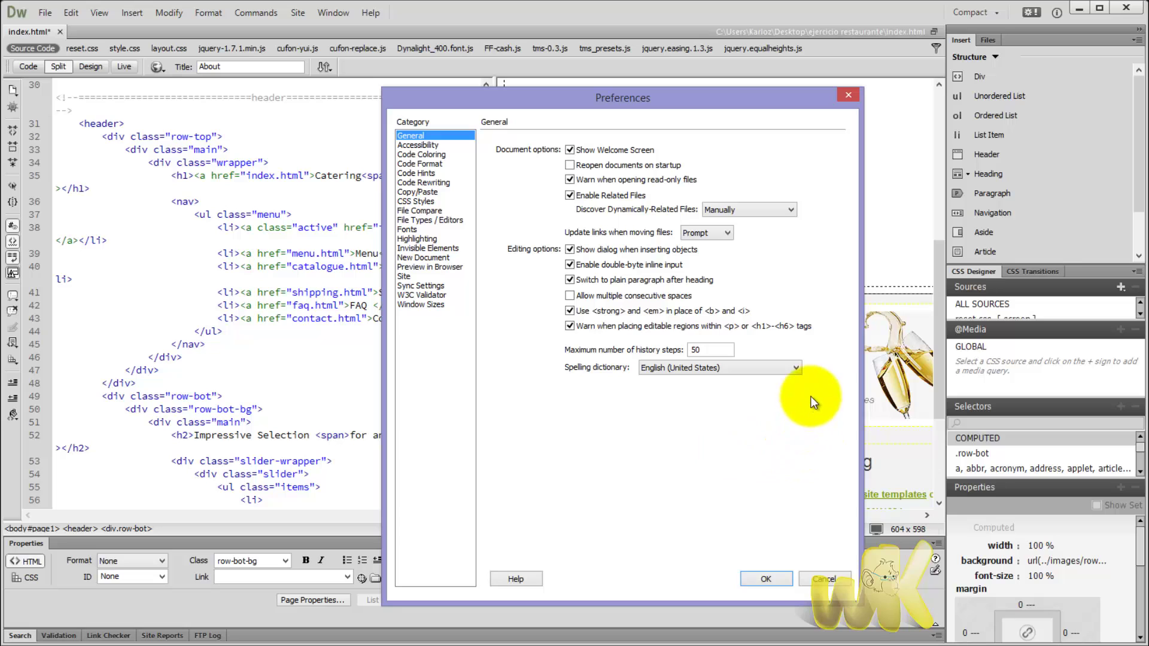
pyautogui.click(792, 371)
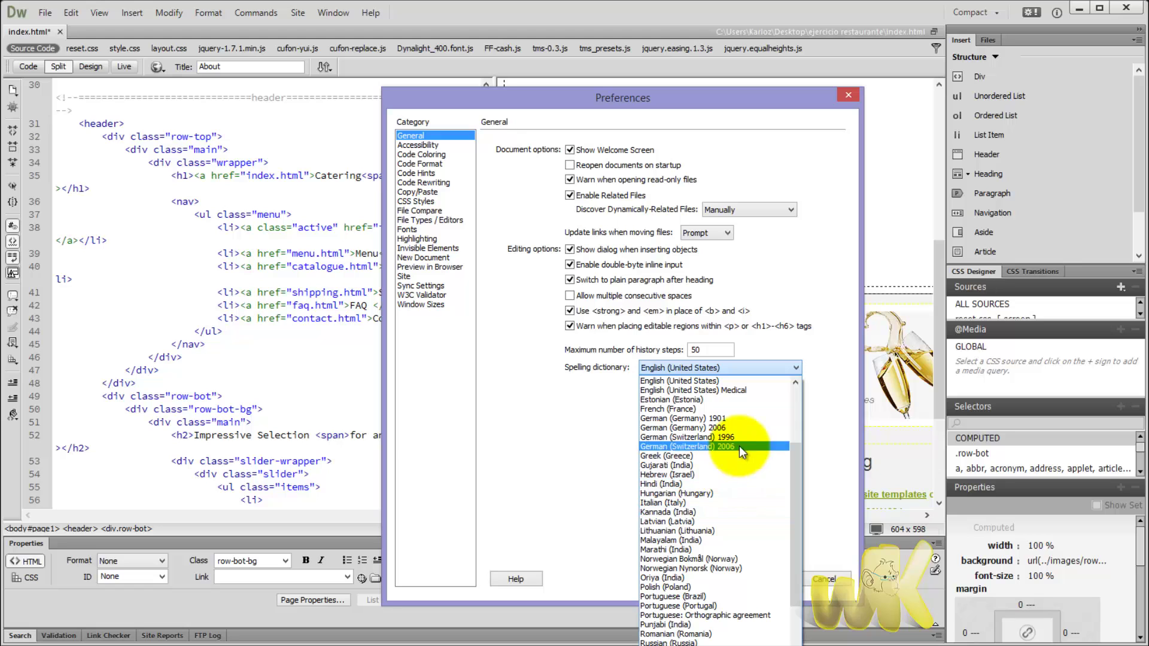
pyautogui.scroll(-2, 725, 457)
pyautogui.click(710, 606)
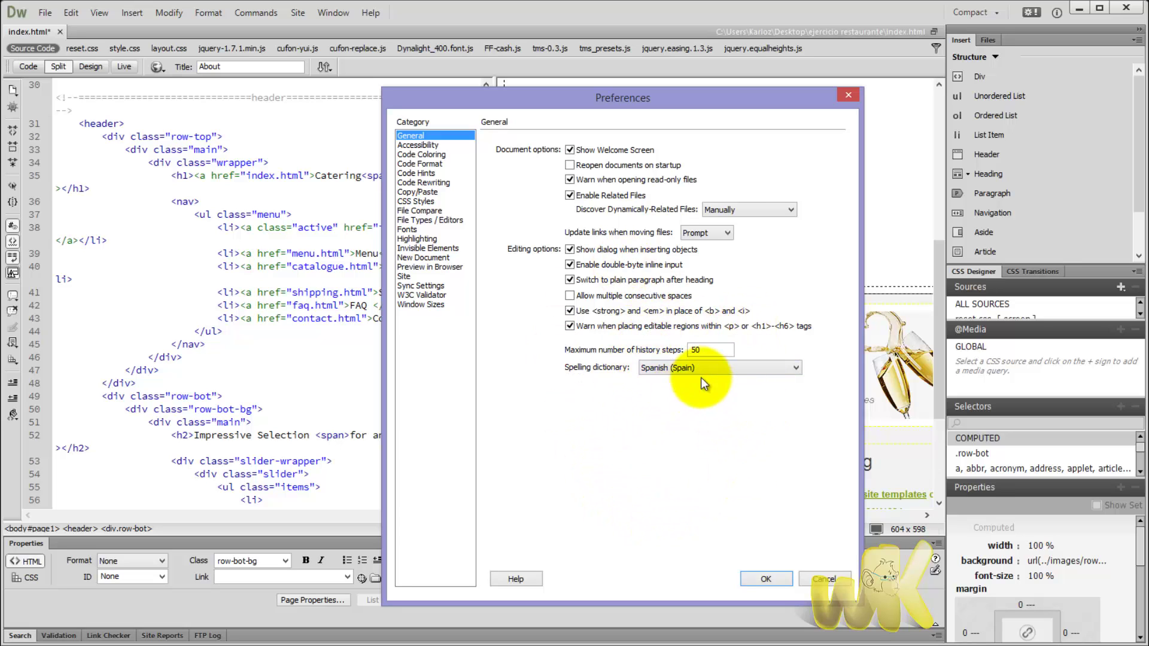
# View the Accessibility preferences, and open the HTML coloring scheme from Code Coloring to examine its code preview
pyautogui.click(432, 145)
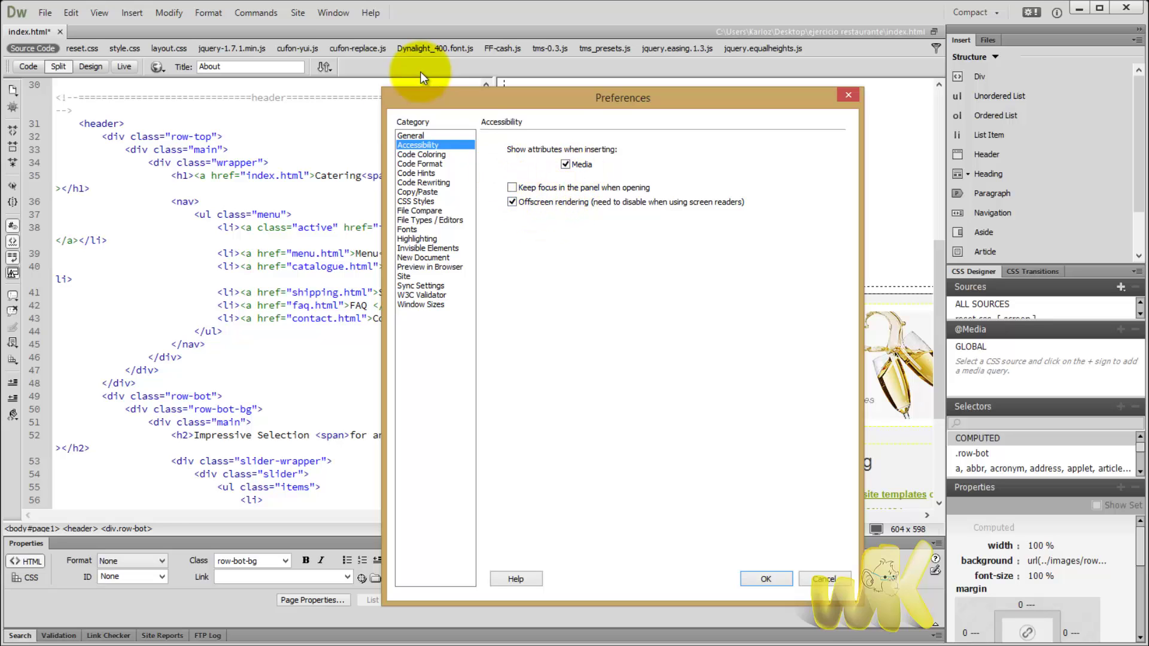
pyautogui.click(432, 156)
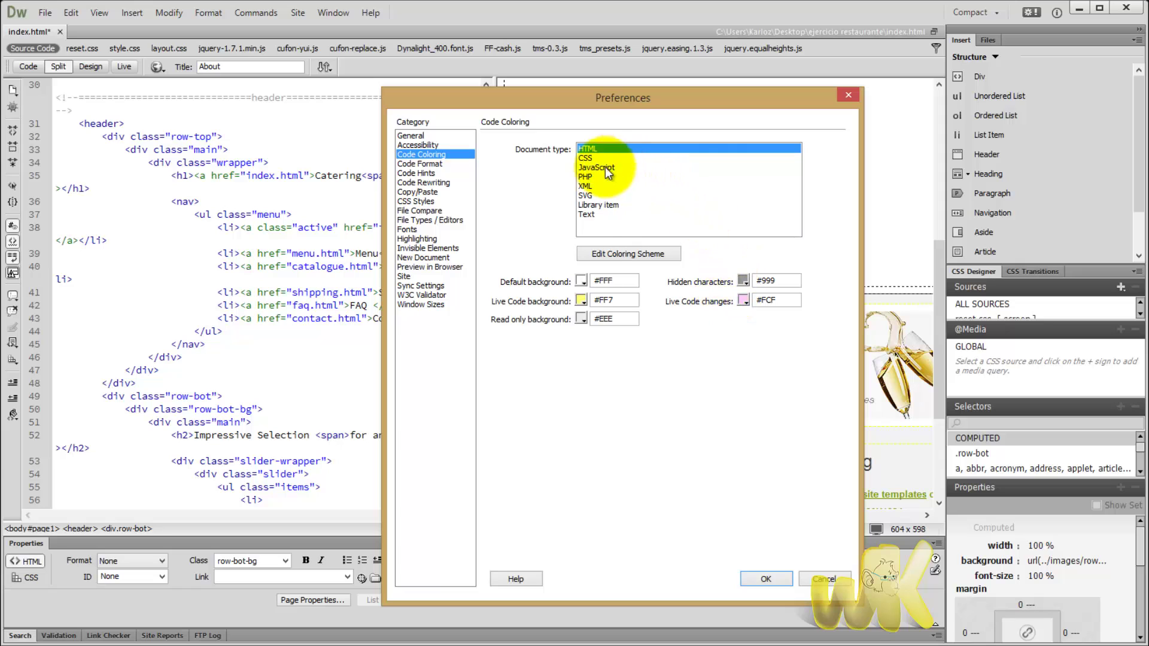
pyautogui.click(623, 255)
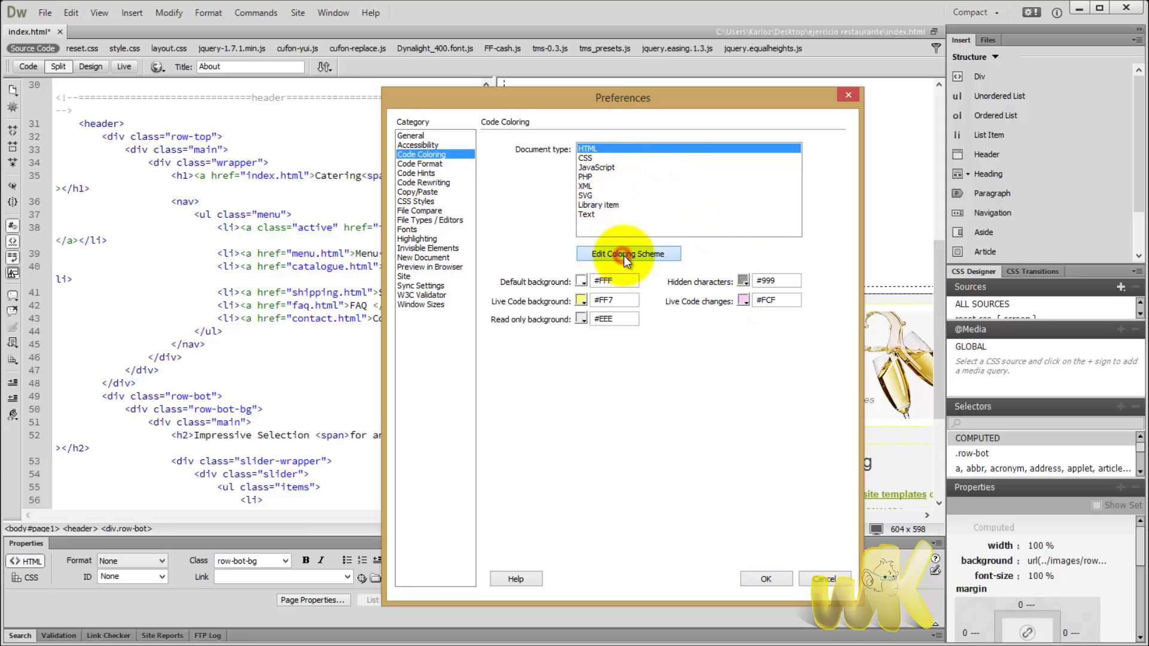
pyautogui.moveTo(648, 206); pyautogui.dragTo(615, 160)
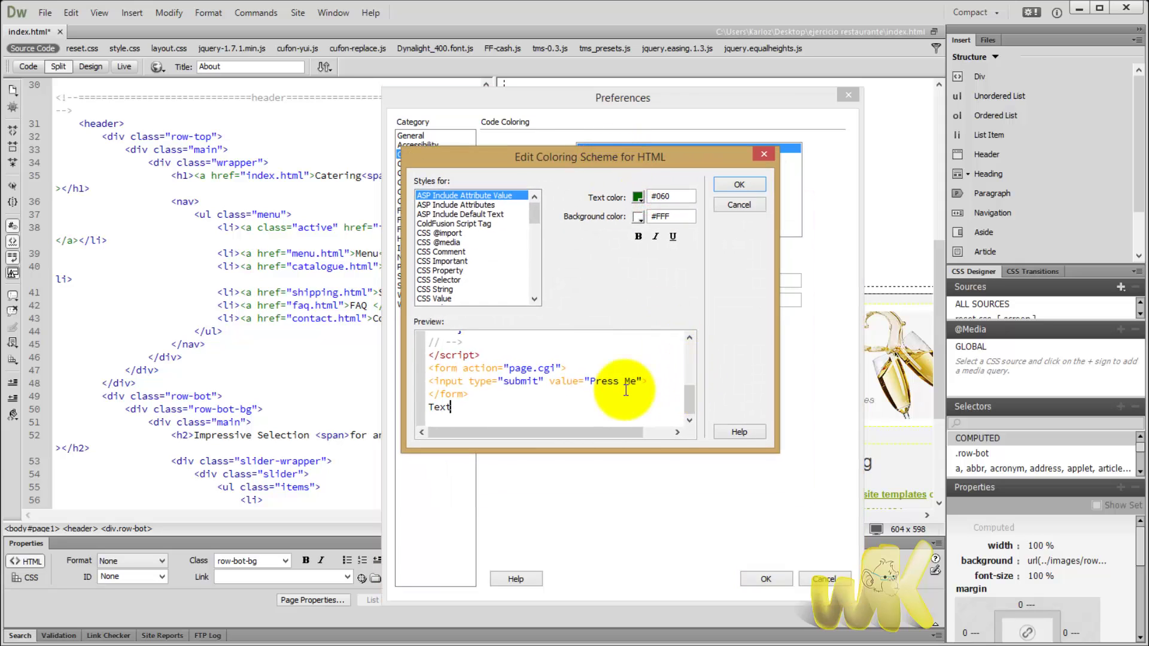
pyautogui.moveTo(688, 407); pyautogui.dragTo(688, 374)
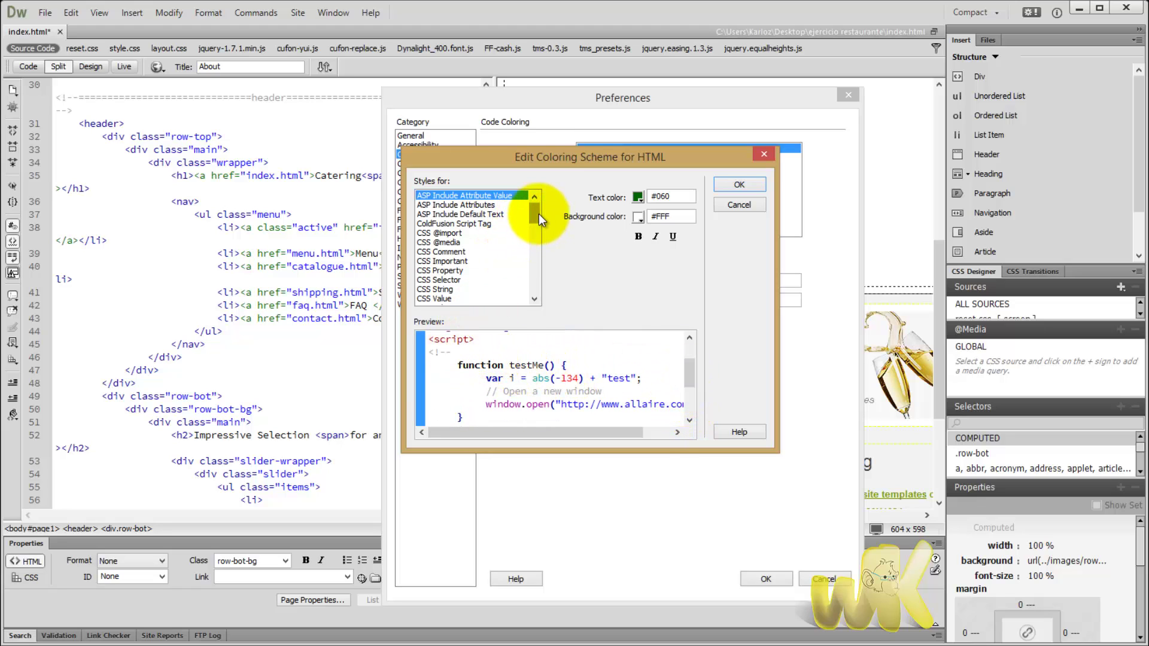
pyautogui.moveTo(538, 214); pyautogui.dragTo(534, 206)
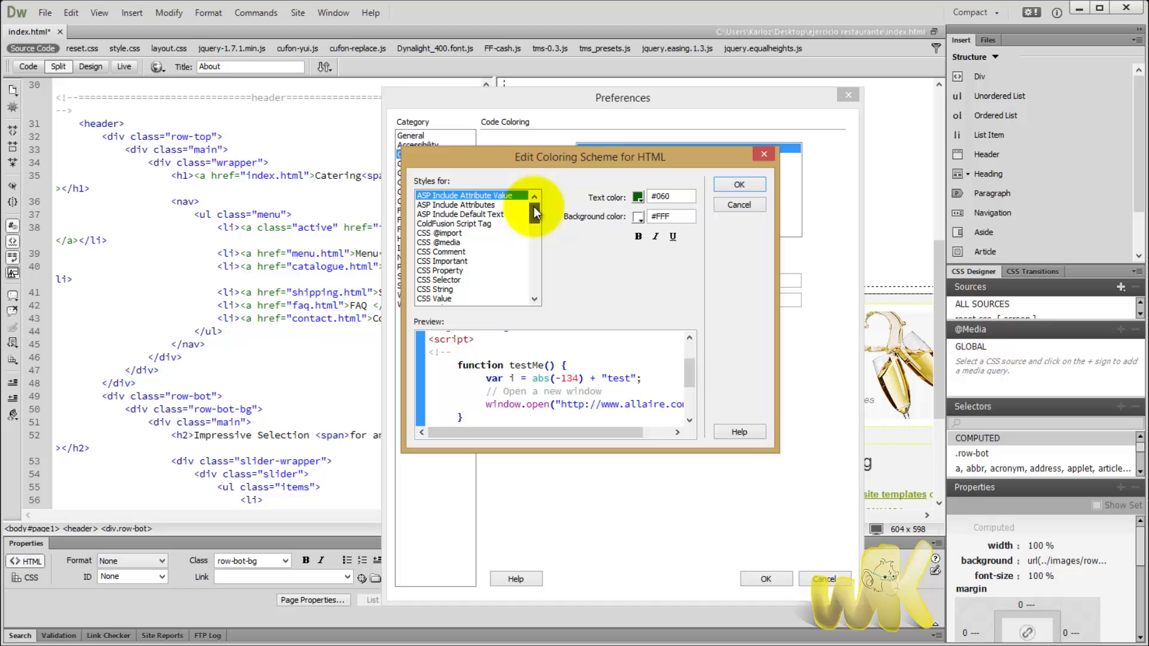
pyautogui.click(482, 214)
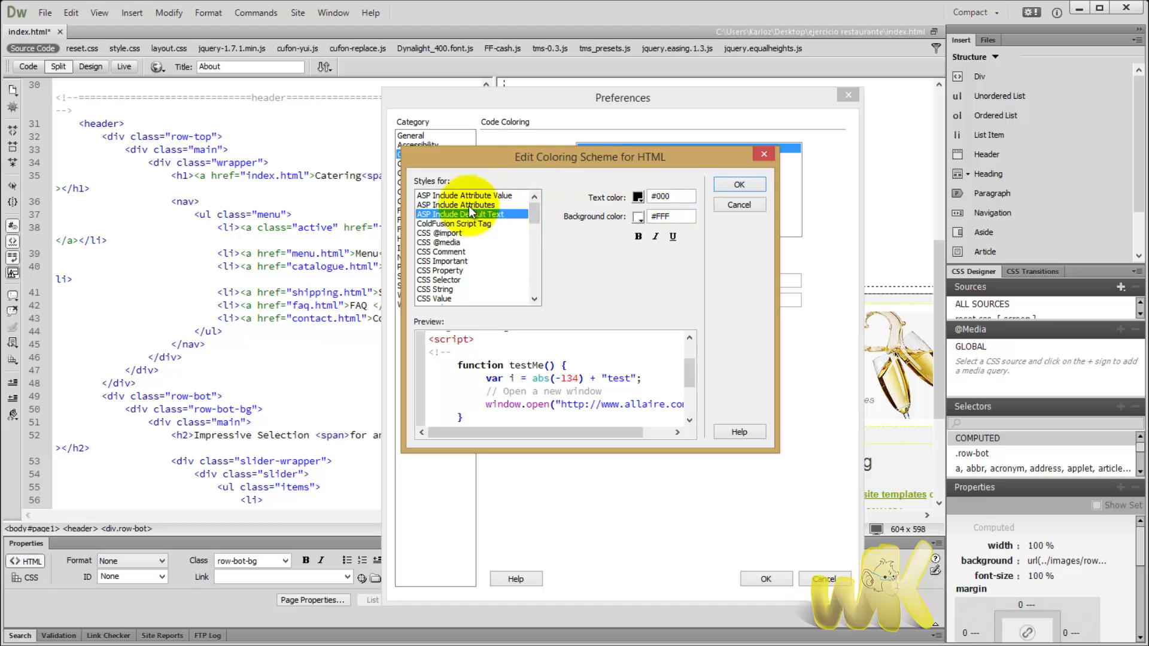
pyautogui.click(461, 223)
pyautogui.click(443, 242)
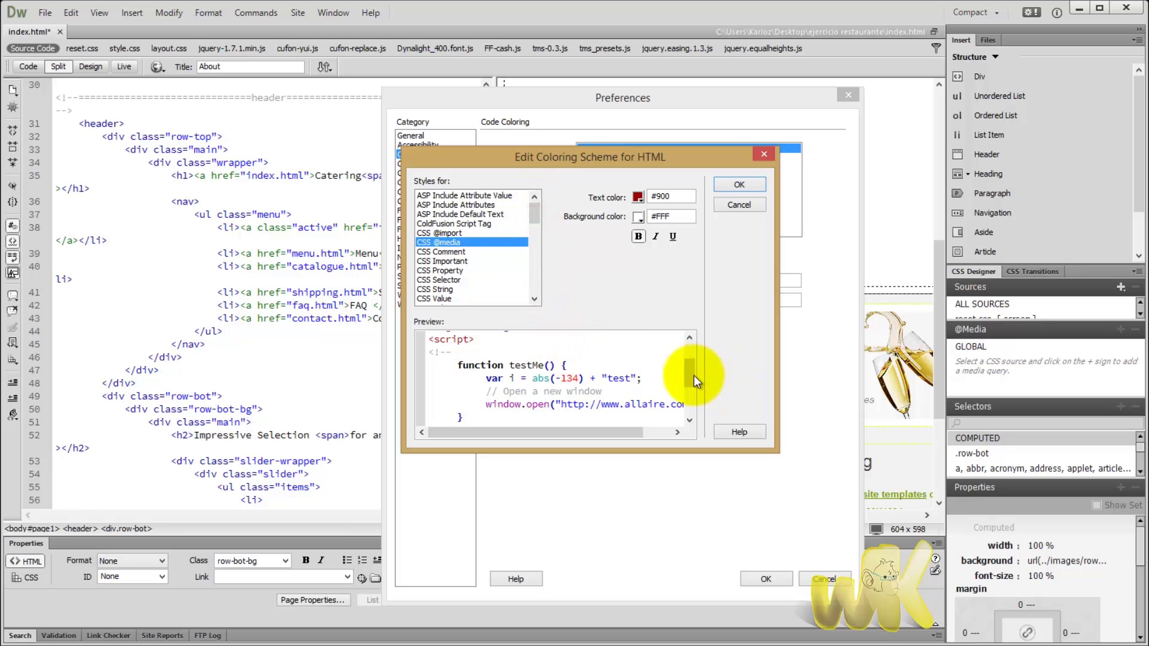
pyautogui.moveTo(694, 375); pyautogui.dragTo(709, 354)
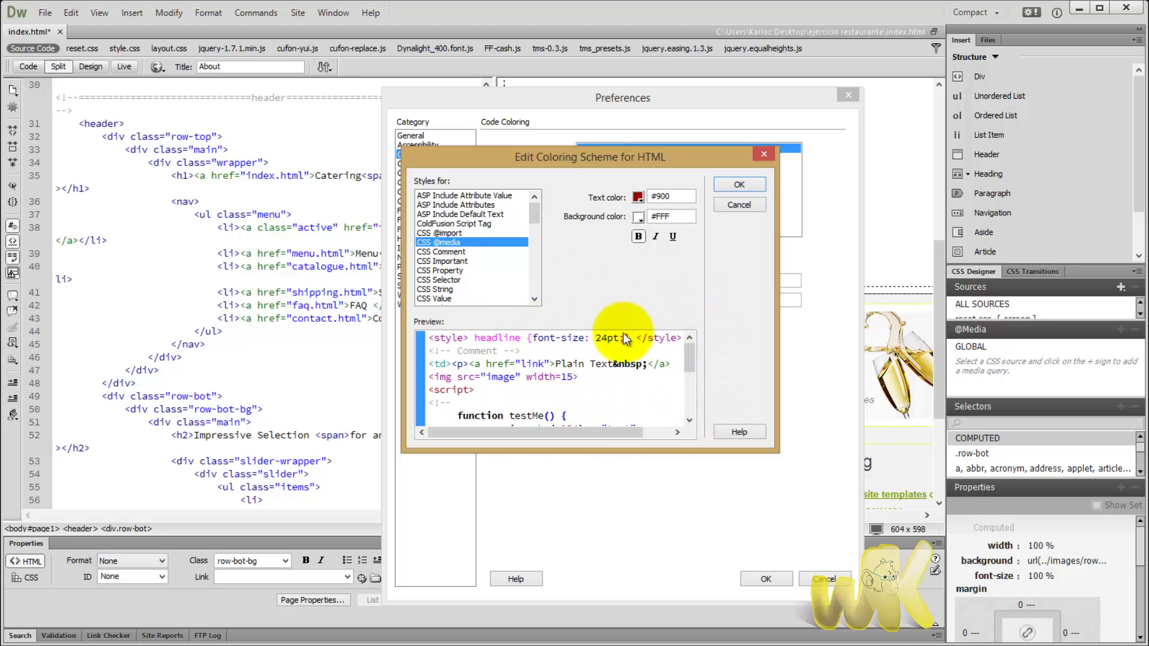
pyautogui.click(455, 251)
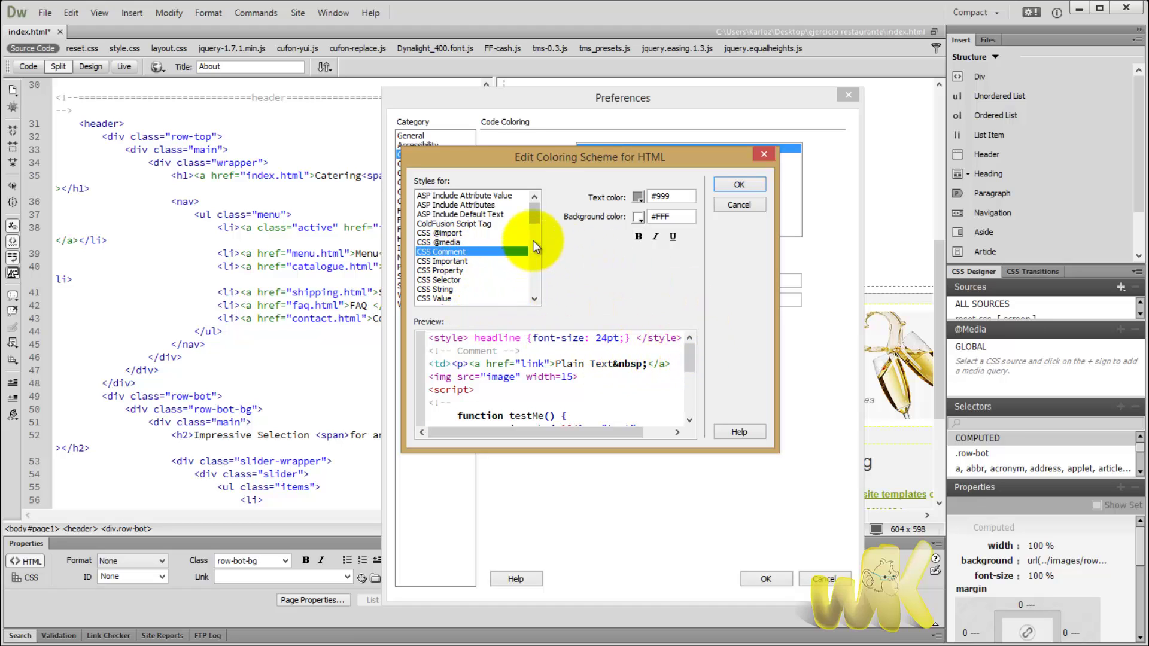
pyautogui.moveTo(532, 211); pyautogui.dragTo(534, 202)
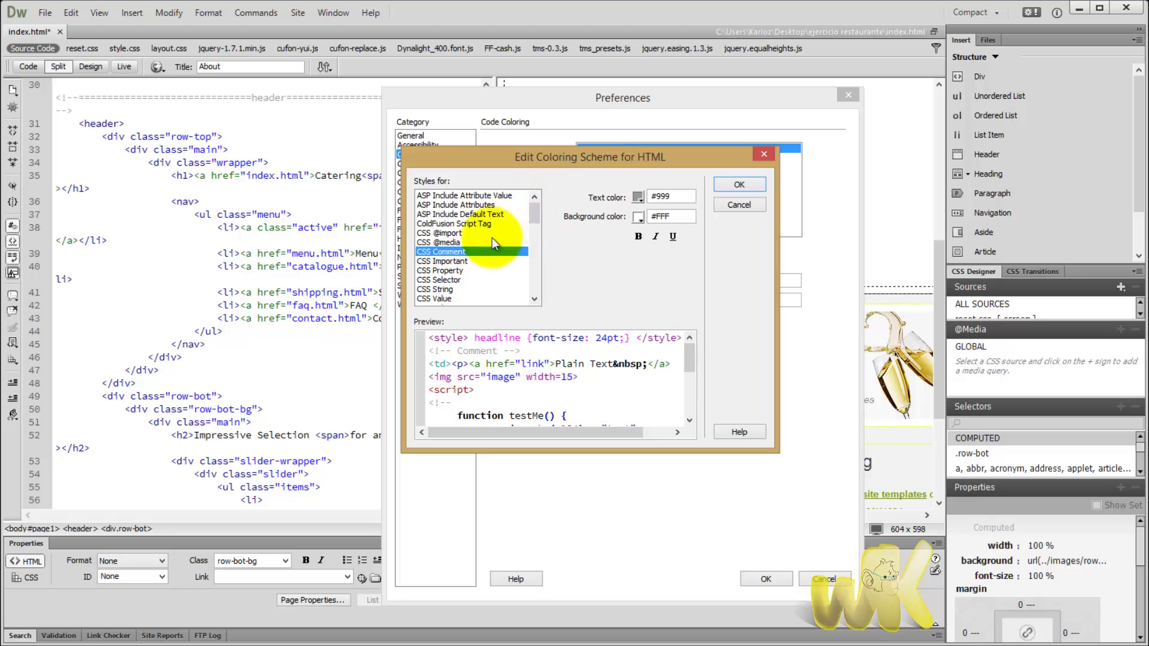
pyautogui.moveTo(690, 358); pyautogui.dragTo(545, 260)
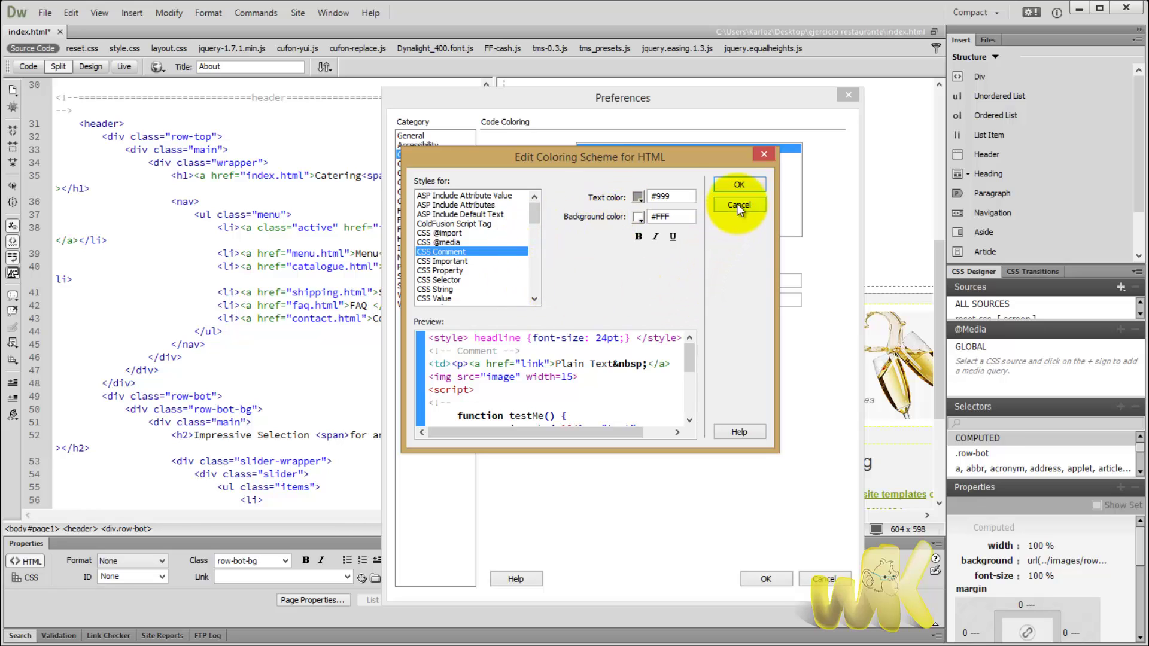
pyautogui.click(737, 187)
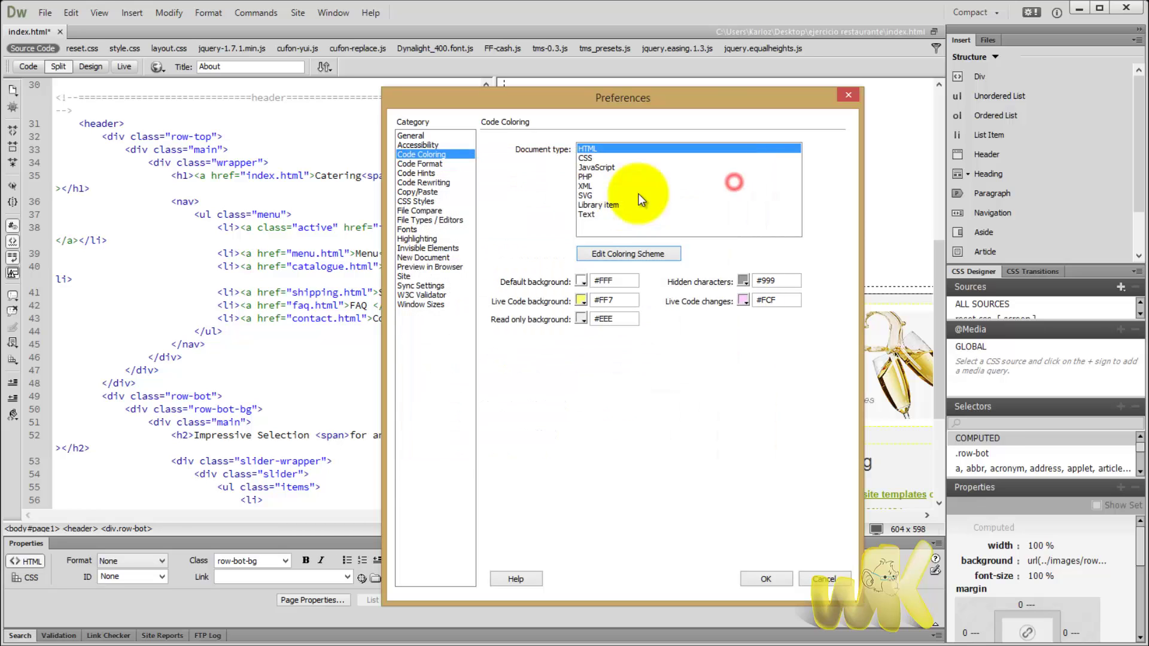
# Open the coloring scheme for the CSS document type, review its preview from the beginning, and close it
pyautogui.click(592, 159)
pyautogui.click(628, 254)
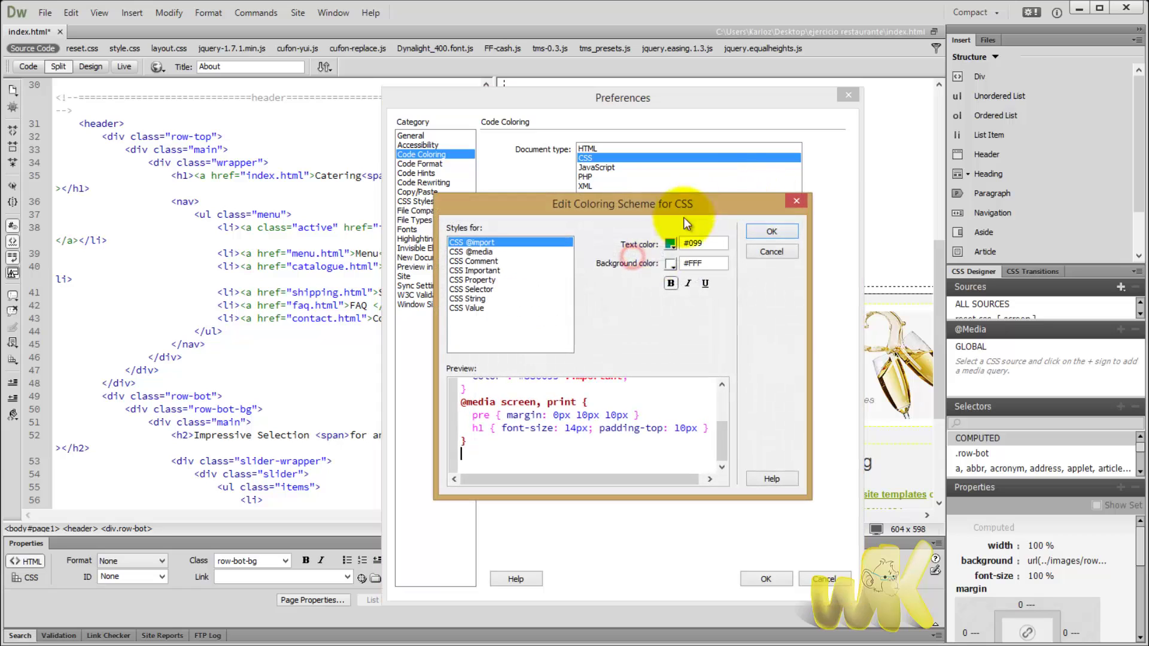
pyautogui.moveTo(717, 427); pyautogui.dragTo(727, 386)
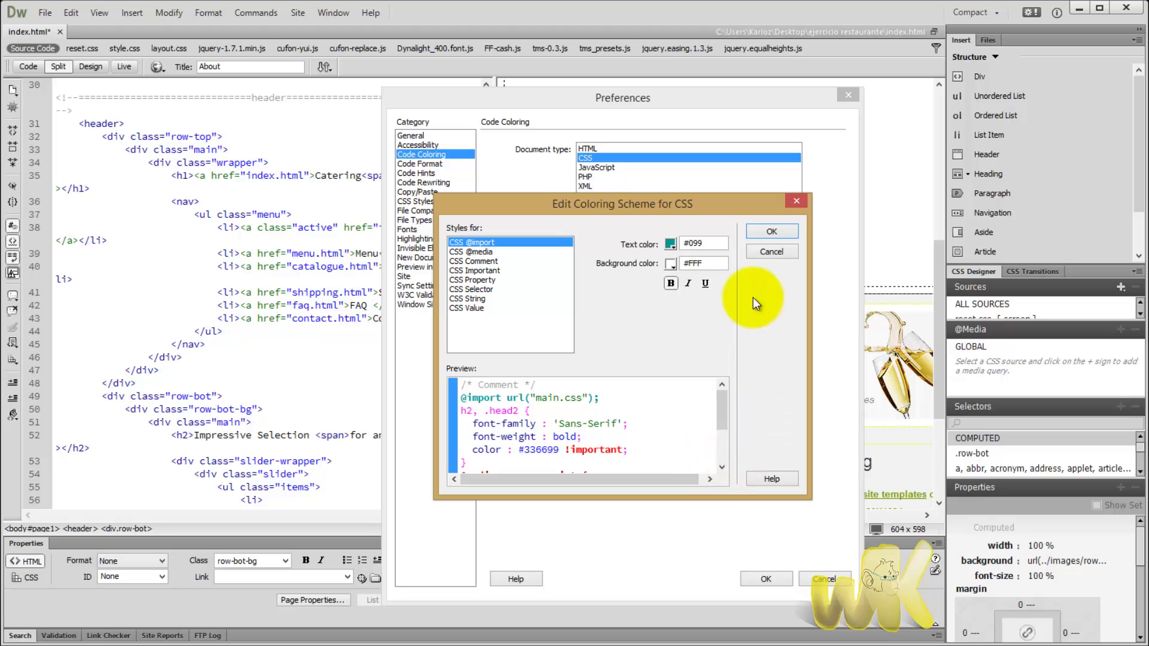
pyautogui.click(770, 238)
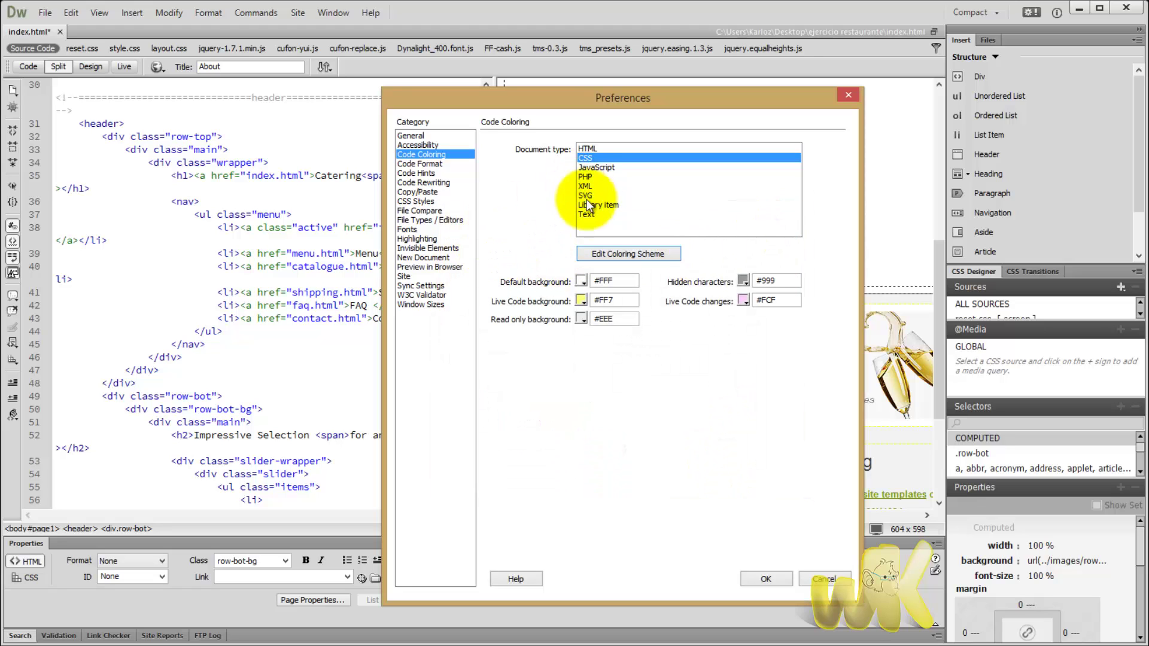
# Go through the PHP, XML and SVG document types in the Code Coloring preferences
pyautogui.click(589, 176)
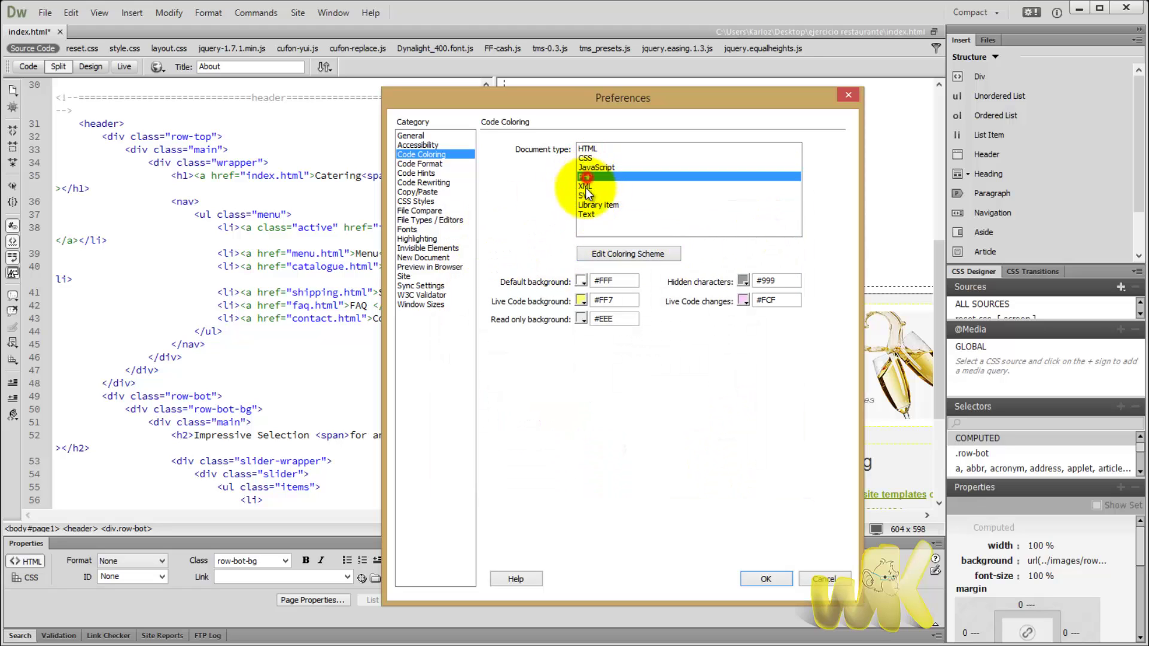
pyautogui.click(587, 186)
pyautogui.click(593, 195)
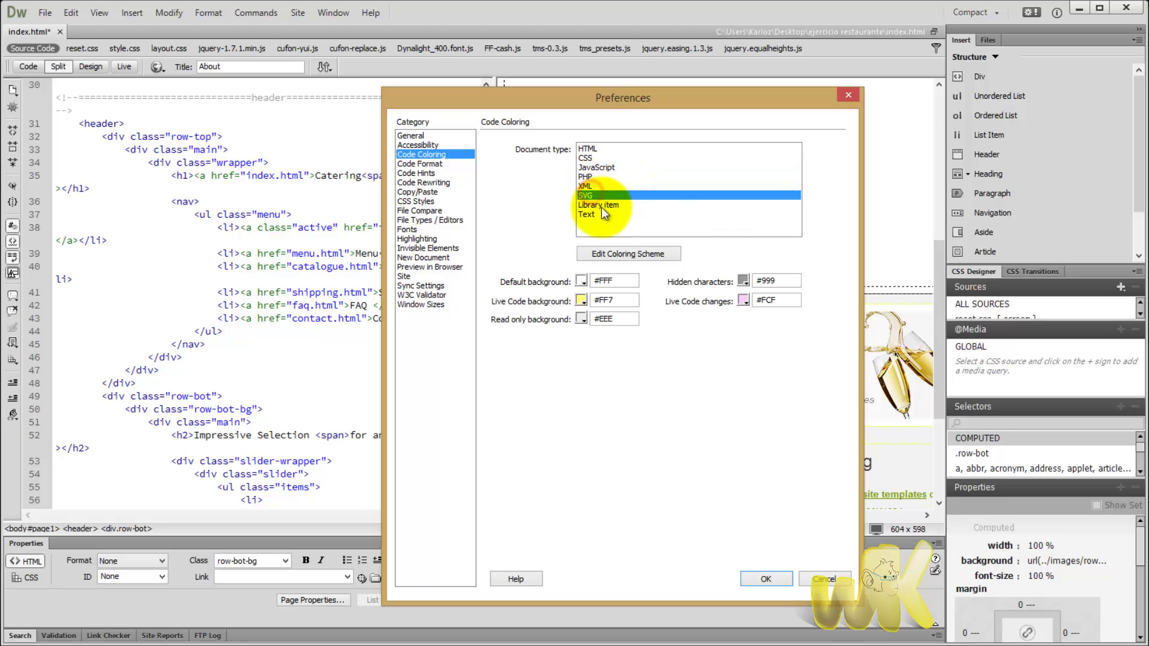
# Go through the Code Format, Copy/Paste and CSS Styles categories of the preferences
pyautogui.click(419, 164)
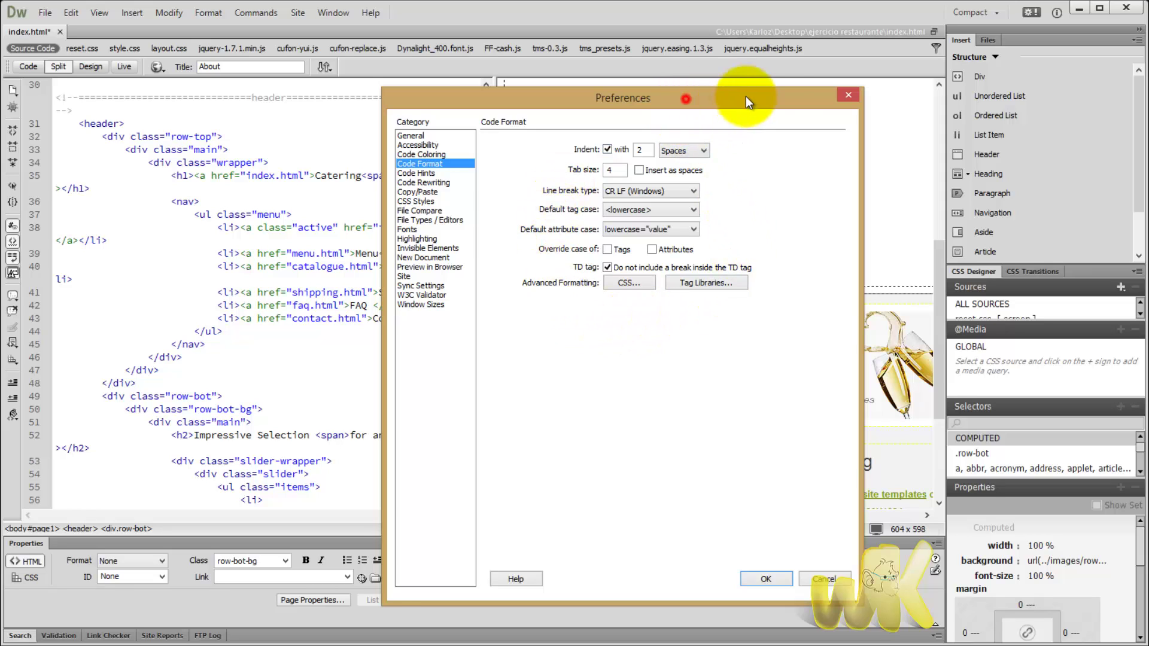
pyautogui.moveTo(746, 96); pyautogui.dragTo(839, 92)
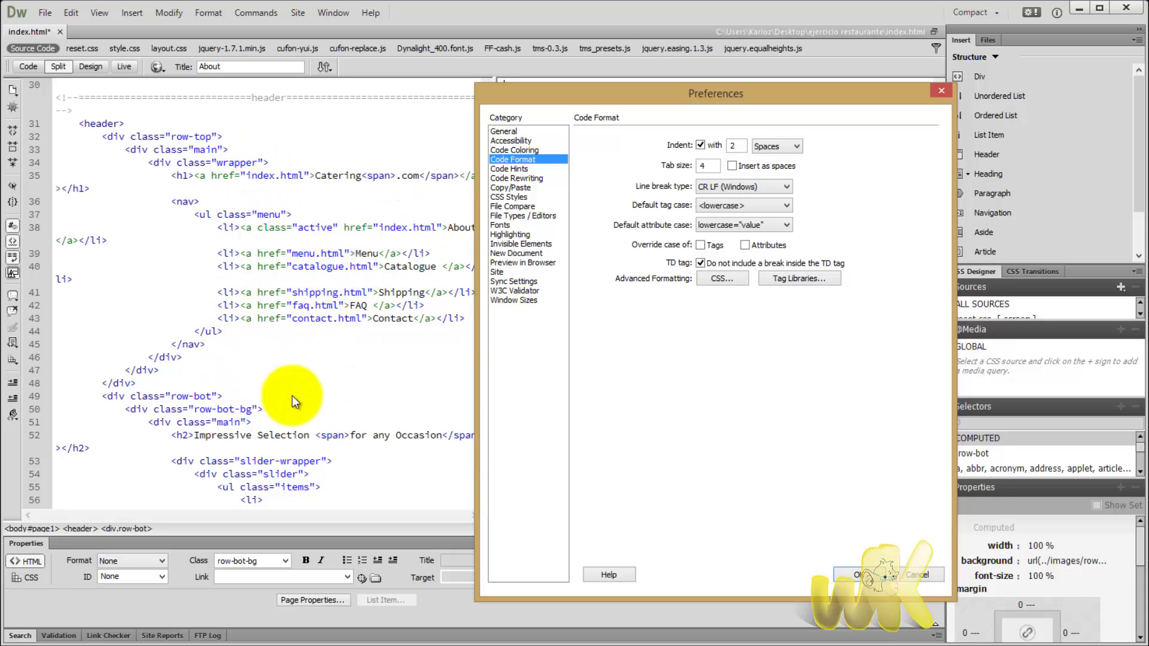
pyautogui.moveTo(663, 98); pyautogui.dragTo(640, 91)
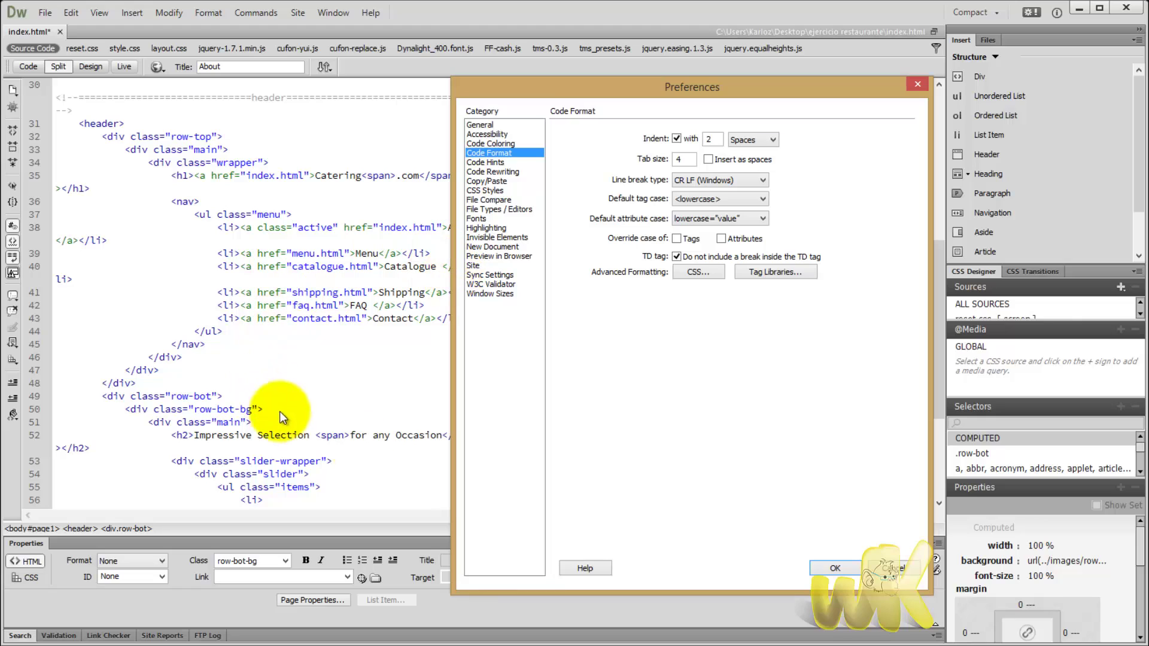
pyautogui.click(500, 181)
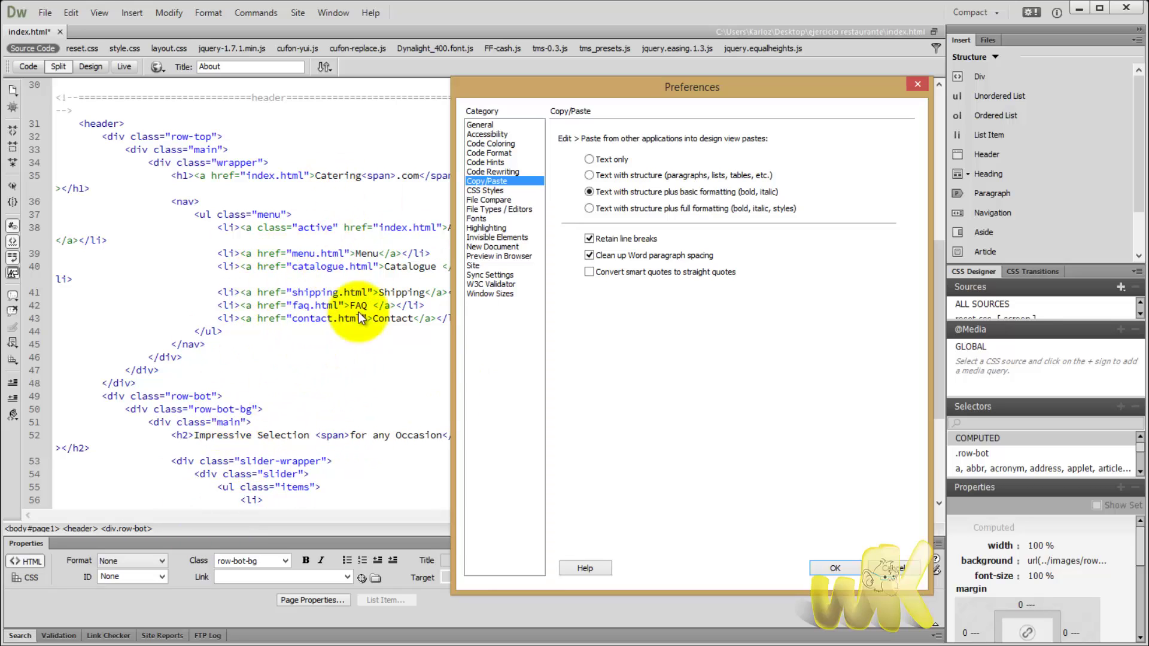
pyautogui.click(482, 191)
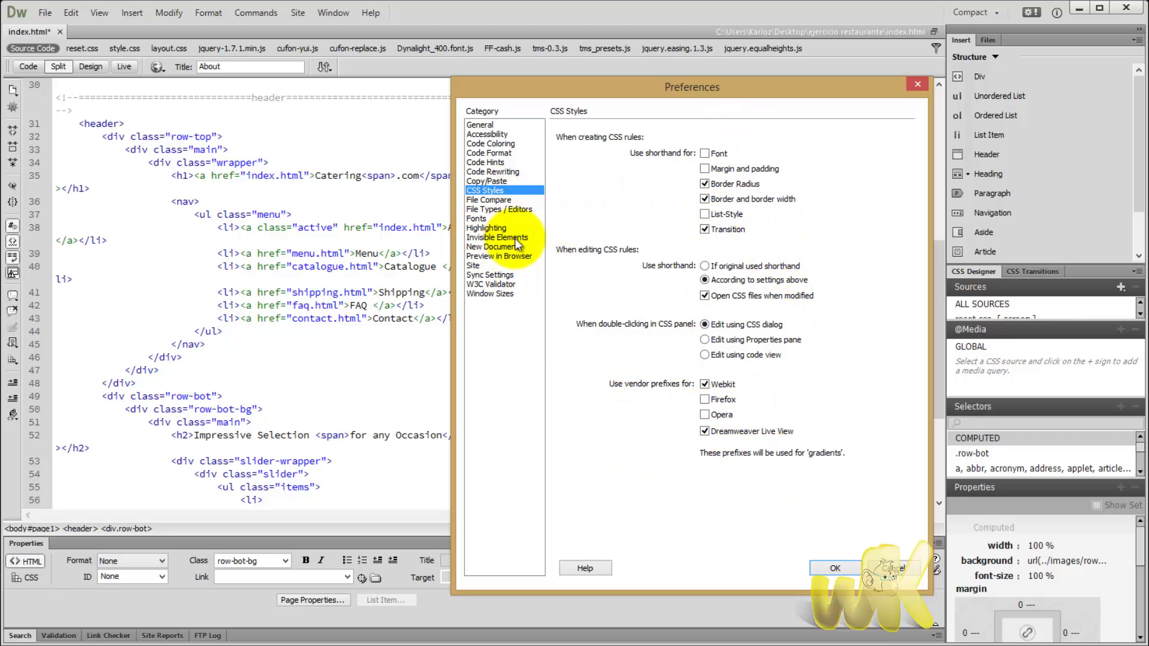
# View the Invisible Elements preferences, repositioning the dialog to compare it with the code and design views
pyautogui.click(499, 238)
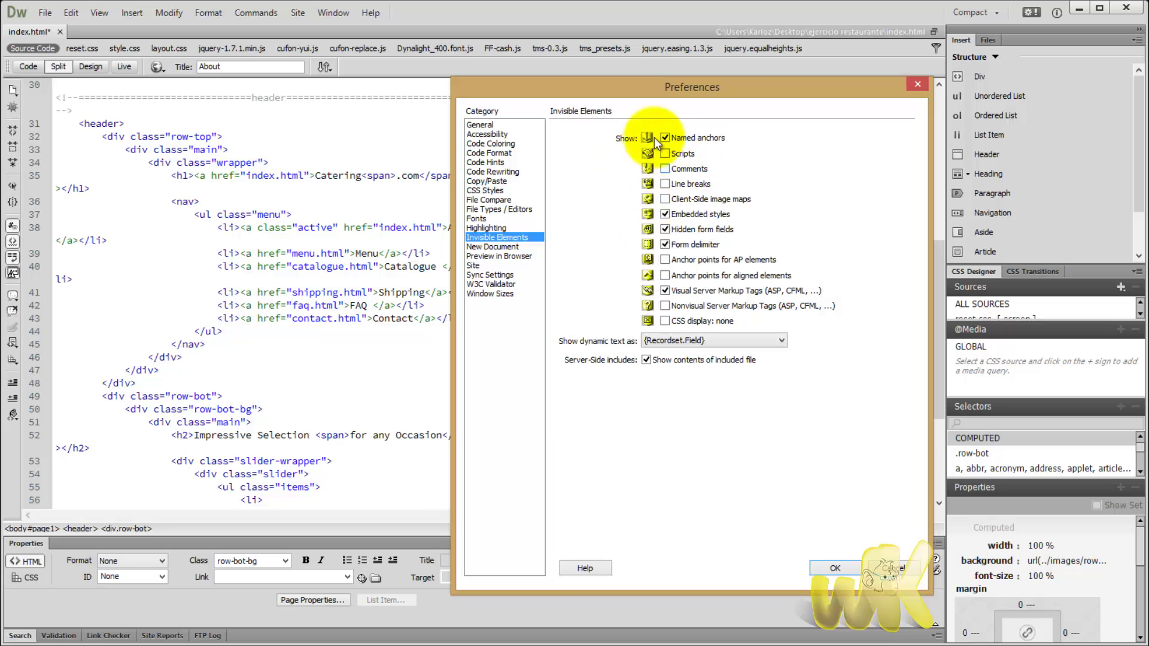
pyautogui.moveTo(624, 95); pyautogui.dragTo(289, 131)
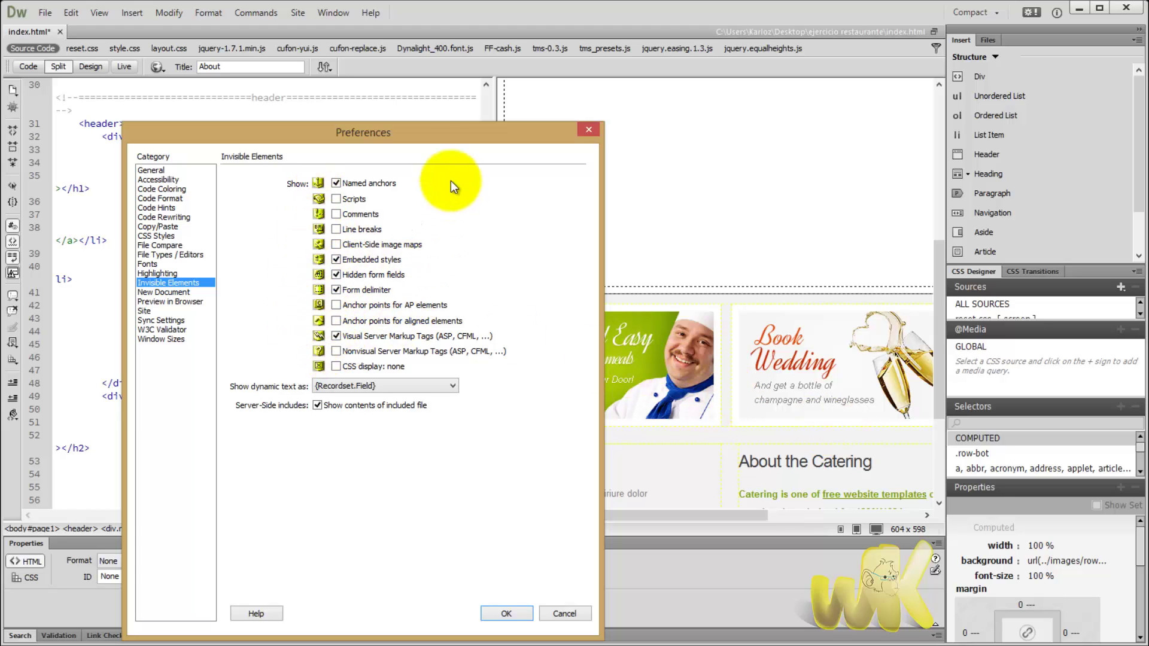
pyautogui.moveTo(447, 138); pyautogui.dragTo(526, 121)
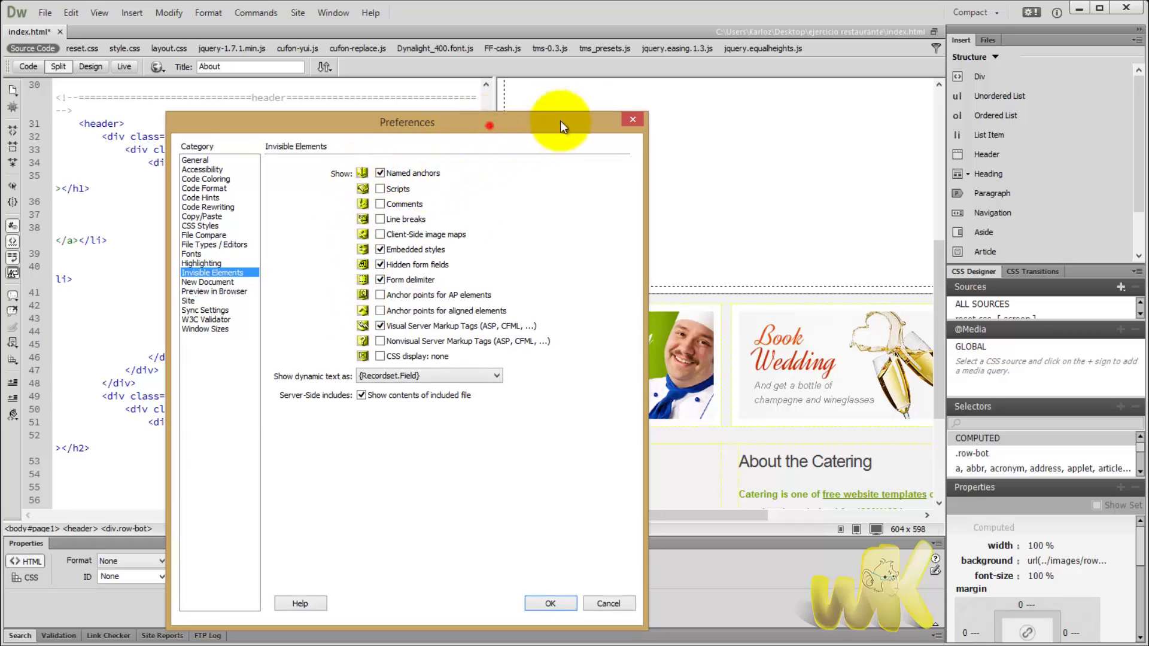
pyautogui.moveTo(560, 121); pyautogui.dragTo(677, 110)
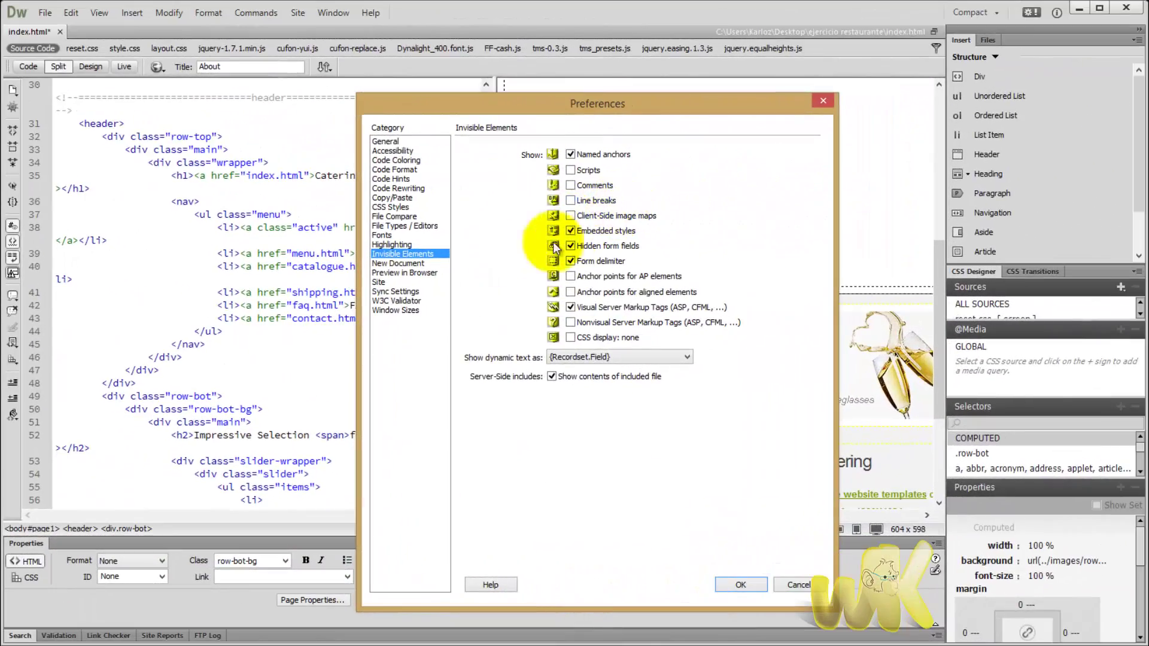
# Review the New Document preferences, examining the default document choices and keeping HTML5 as the default document type
pyautogui.click(401, 264)
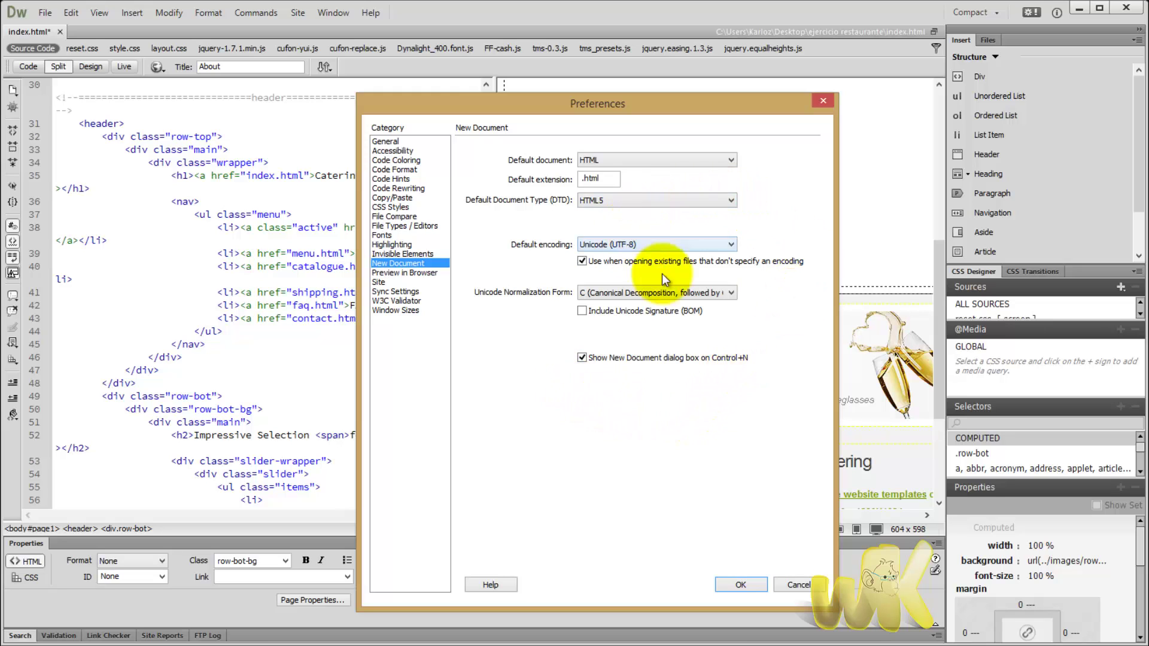
pyautogui.click(732, 160)
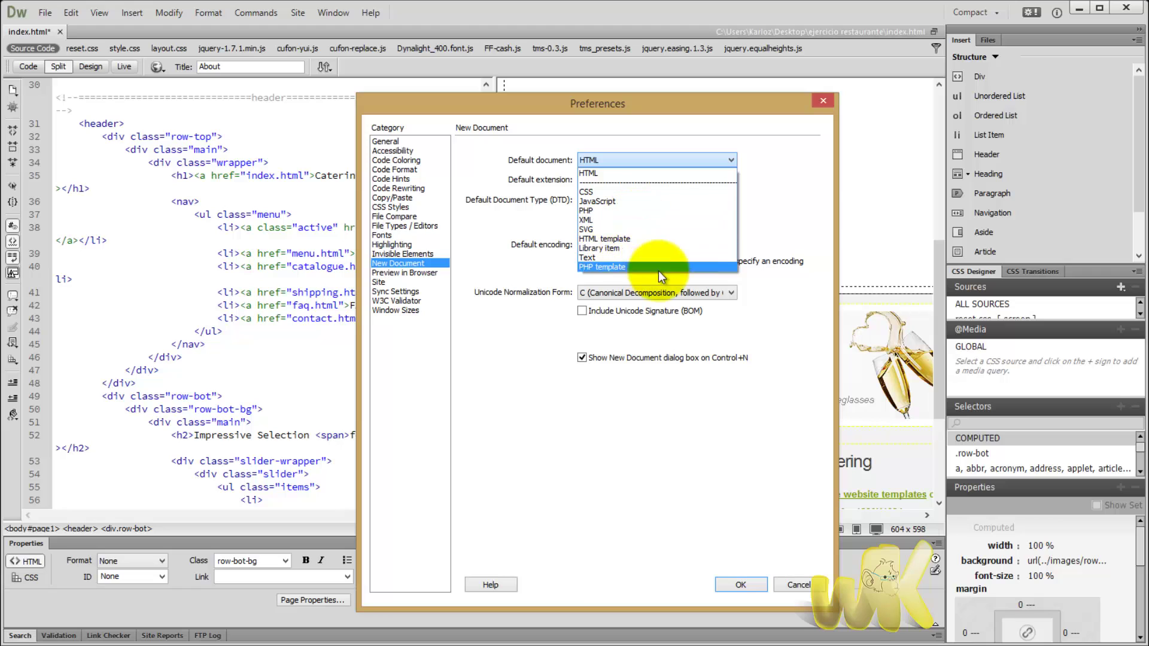
pyautogui.click(761, 209)
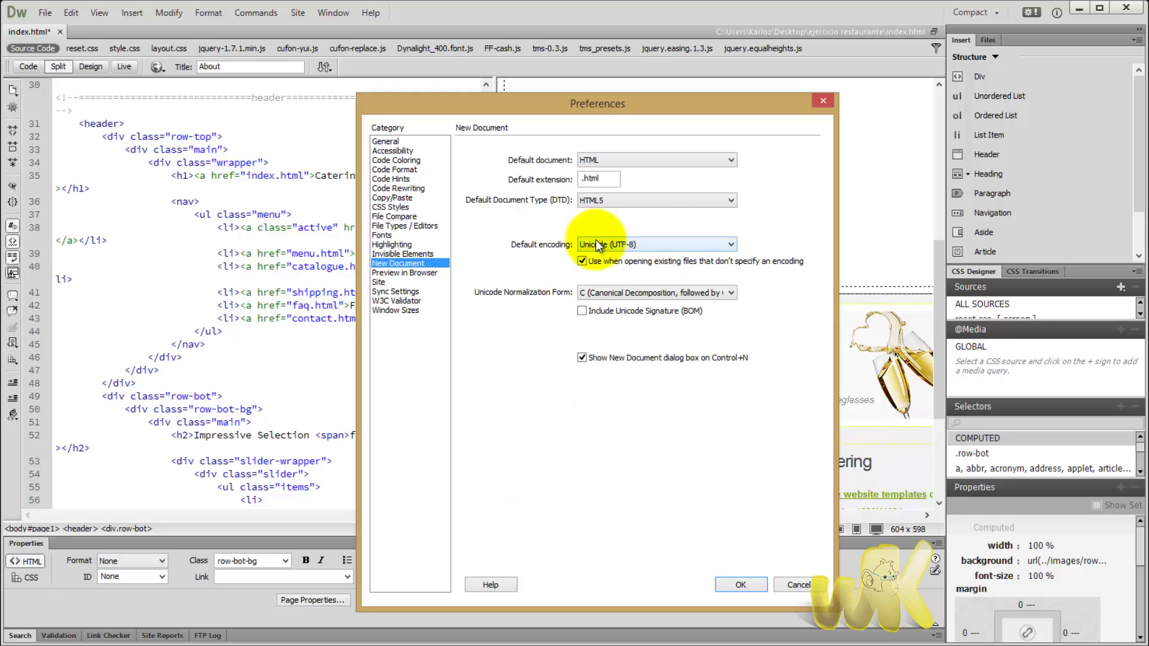
pyautogui.click(694, 203)
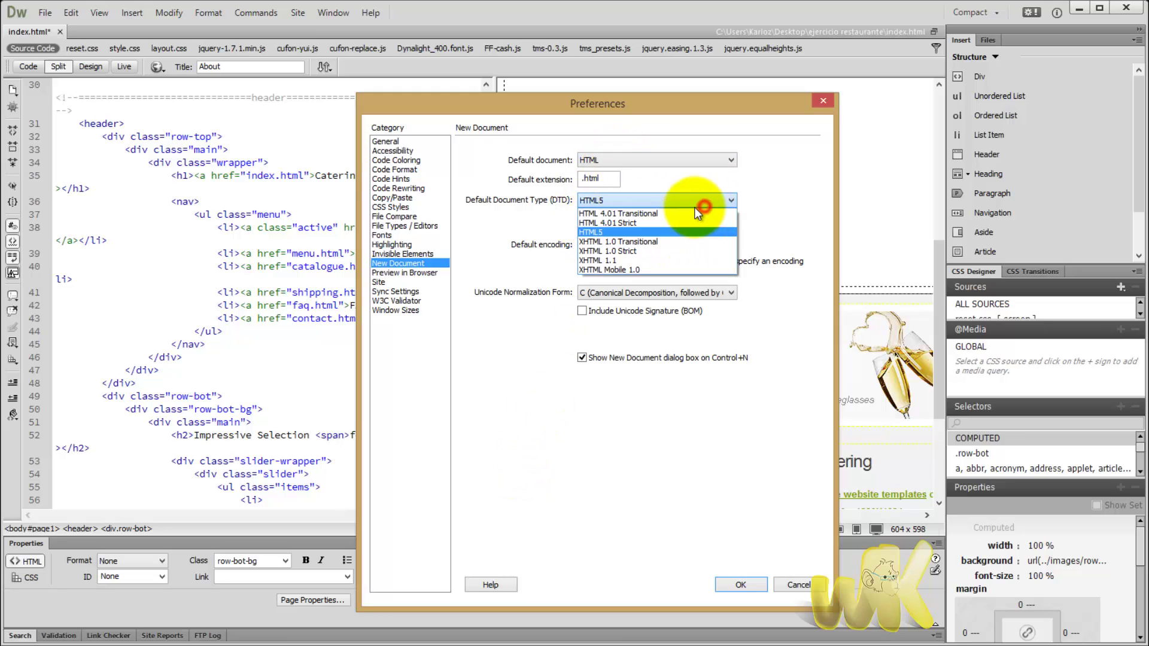
pyautogui.click(602, 233)
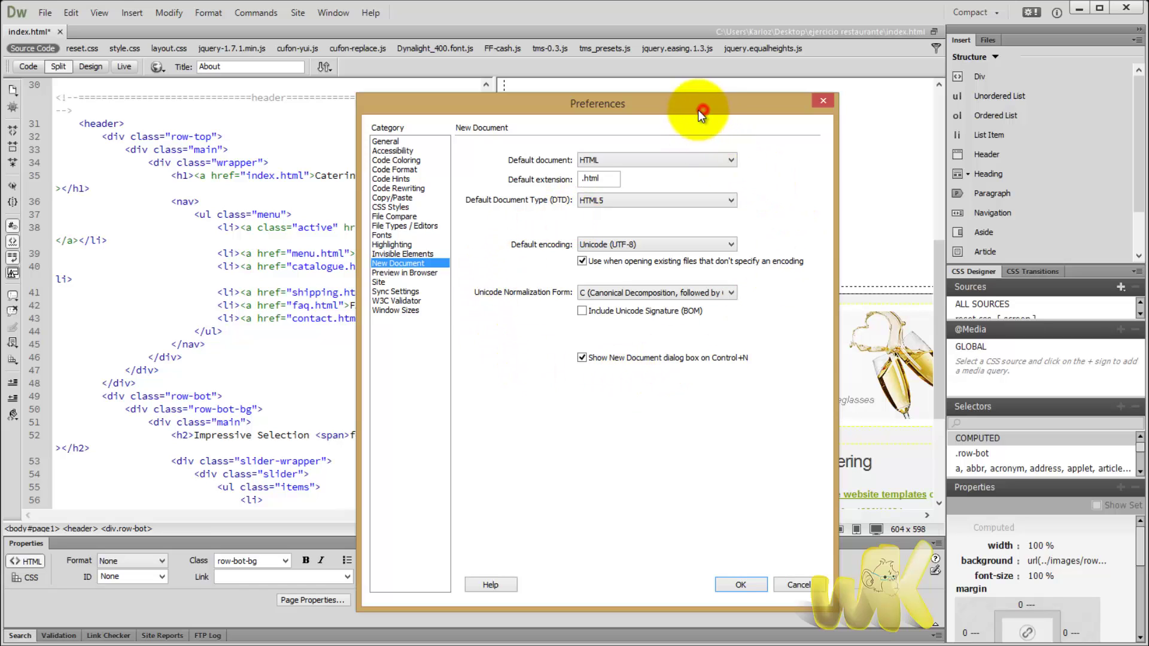
pyautogui.moveTo(698, 109); pyautogui.dragTo(699, 77)
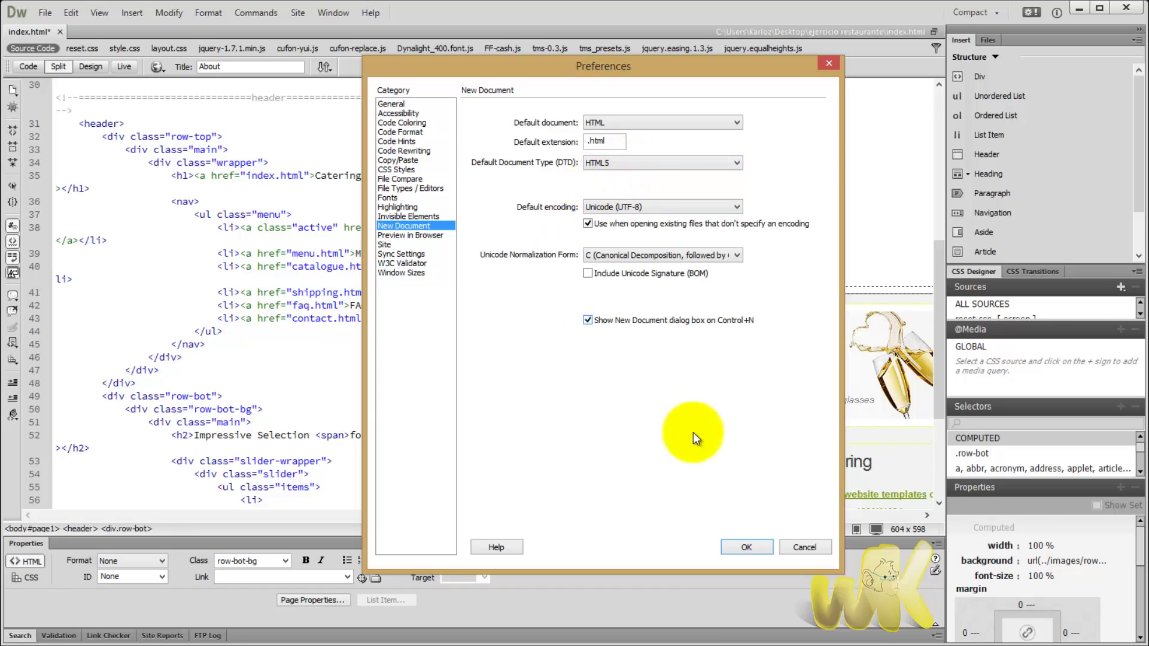
pyautogui.click(690, 163)
pyautogui.click(690, 163)
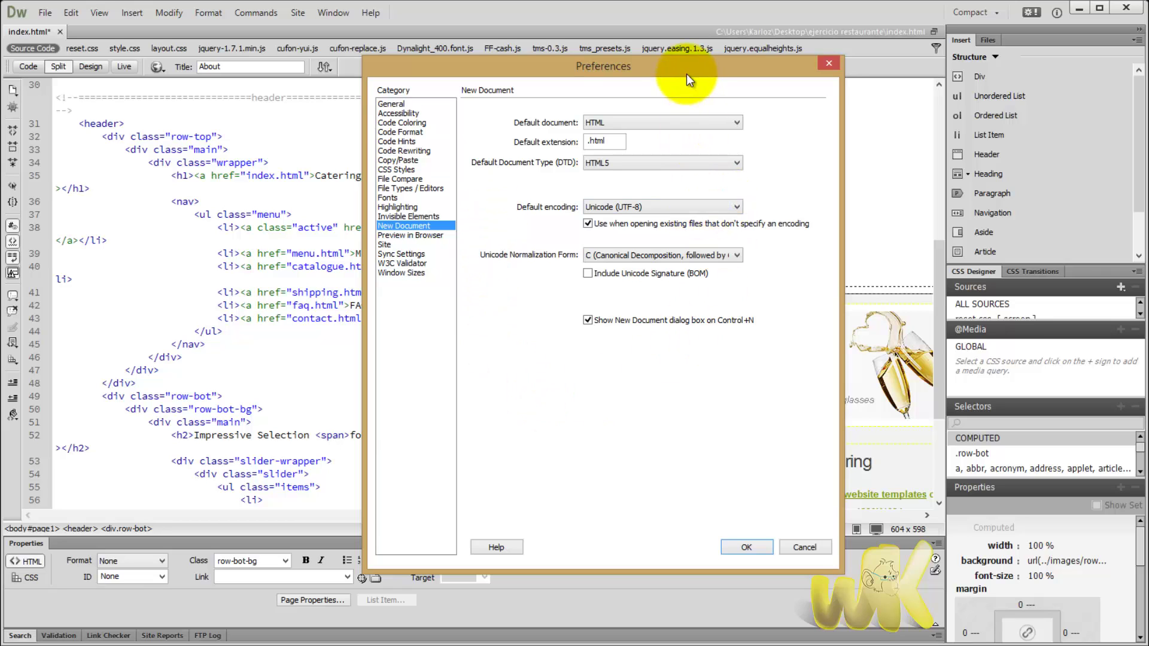
pyautogui.moveTo(687, 73); pyautogui.dragTo(724, 92)
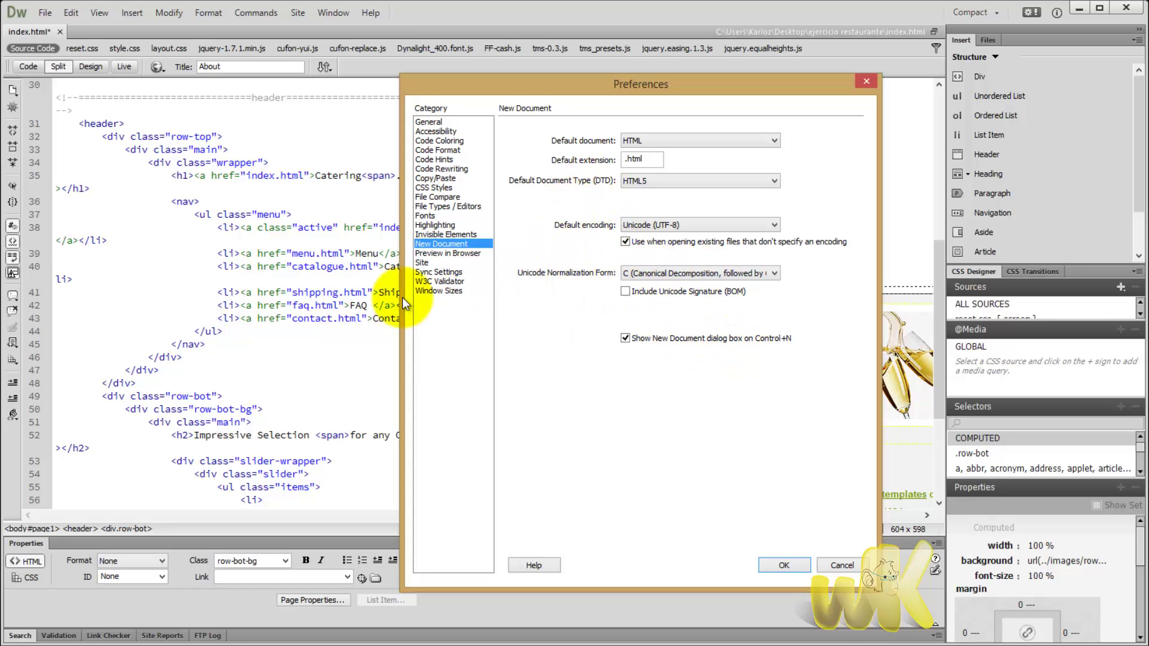
# In the Site preferences, switch the always-shown files to Remote Files and set them back to Local Files
pyautogui.click(422, 263)
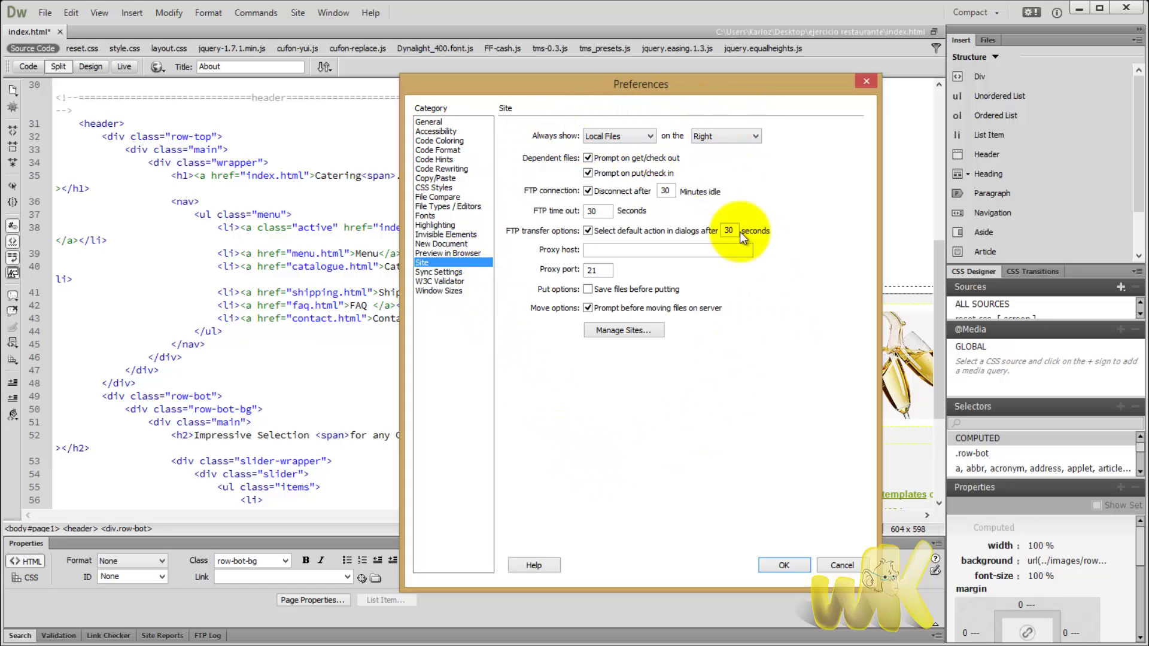
pyautogui.click(637, 137)
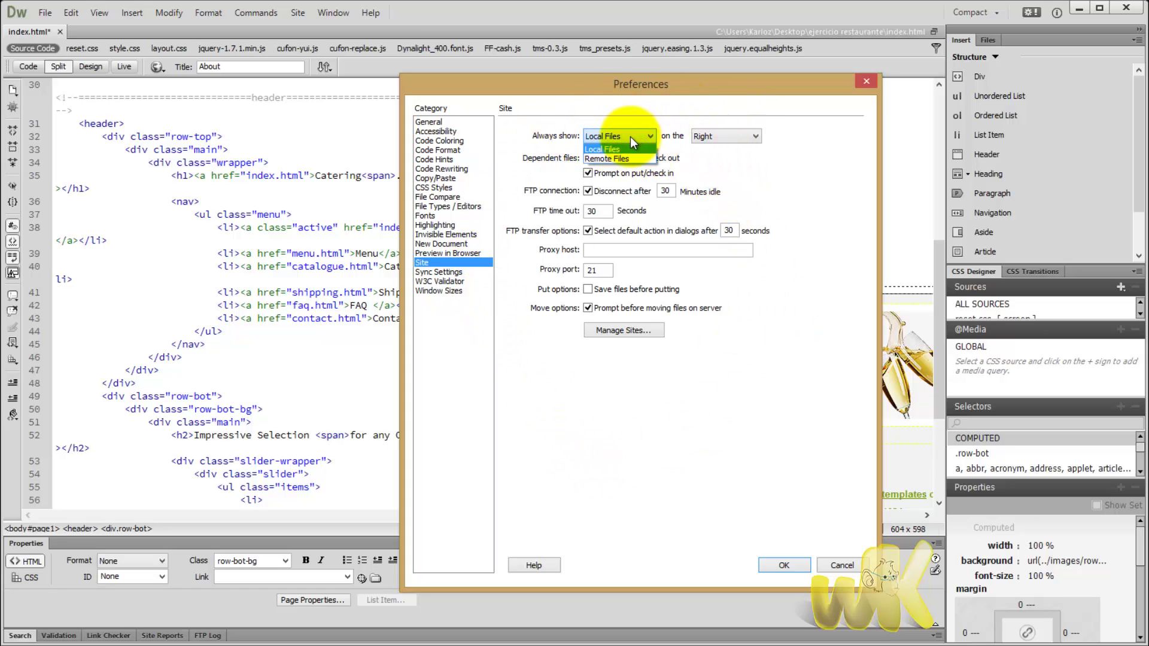
pyautogui.click(623, 133)
pyautogui.click(623, 133)
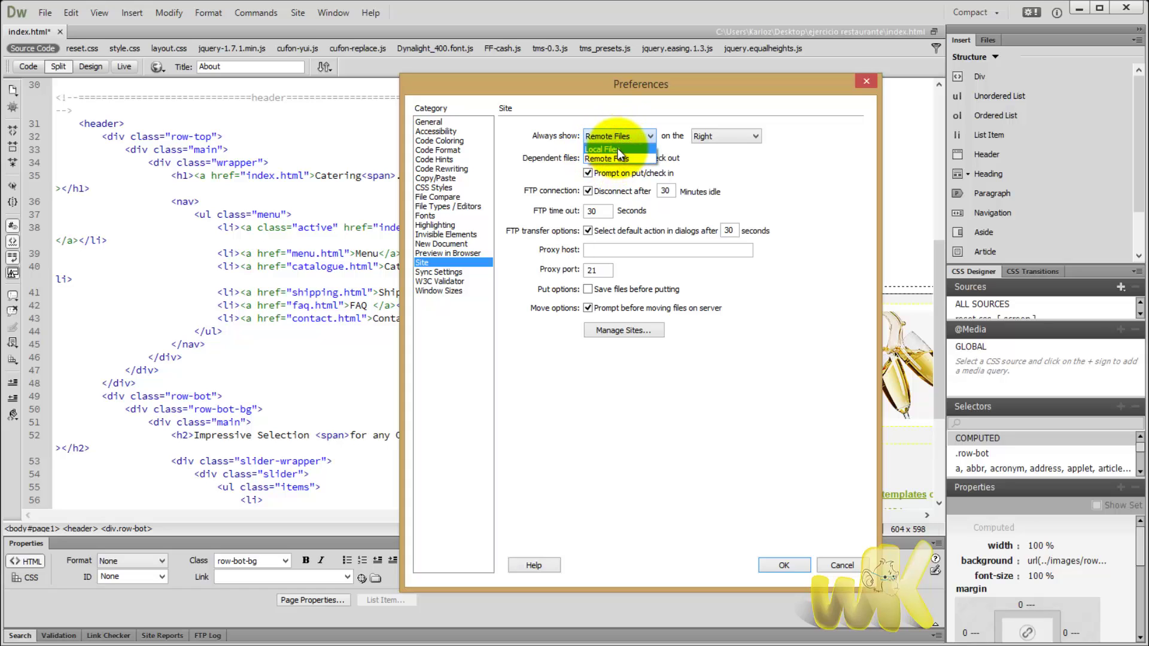
pyautogui.click(616, 149)
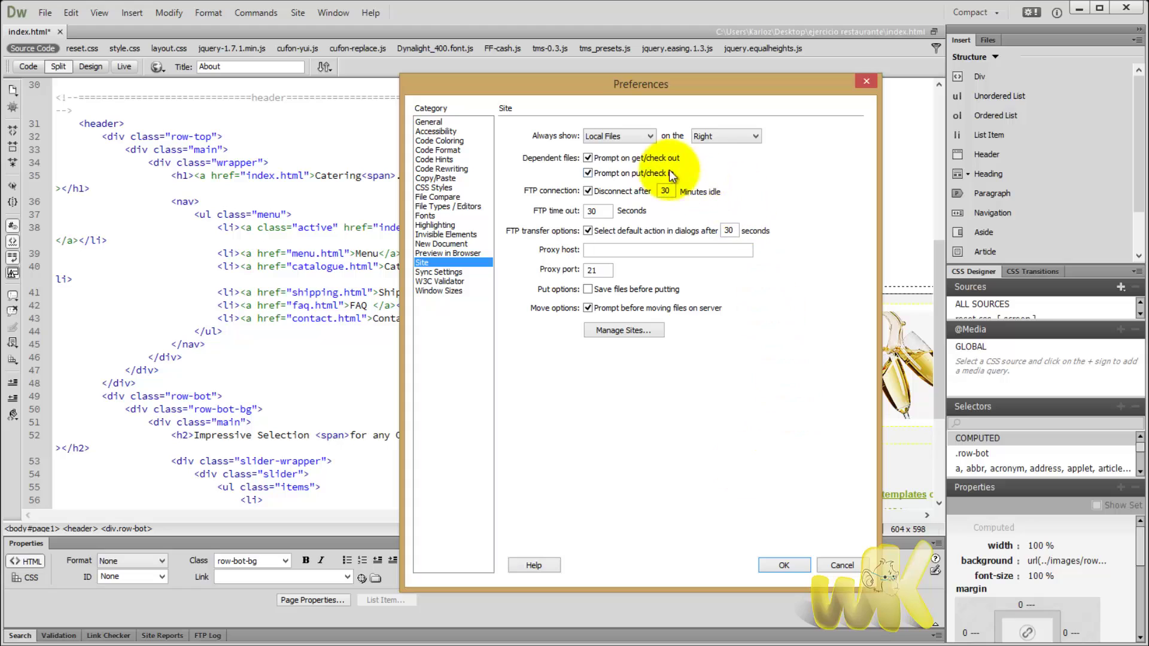
pyautogui.click(619, 135)
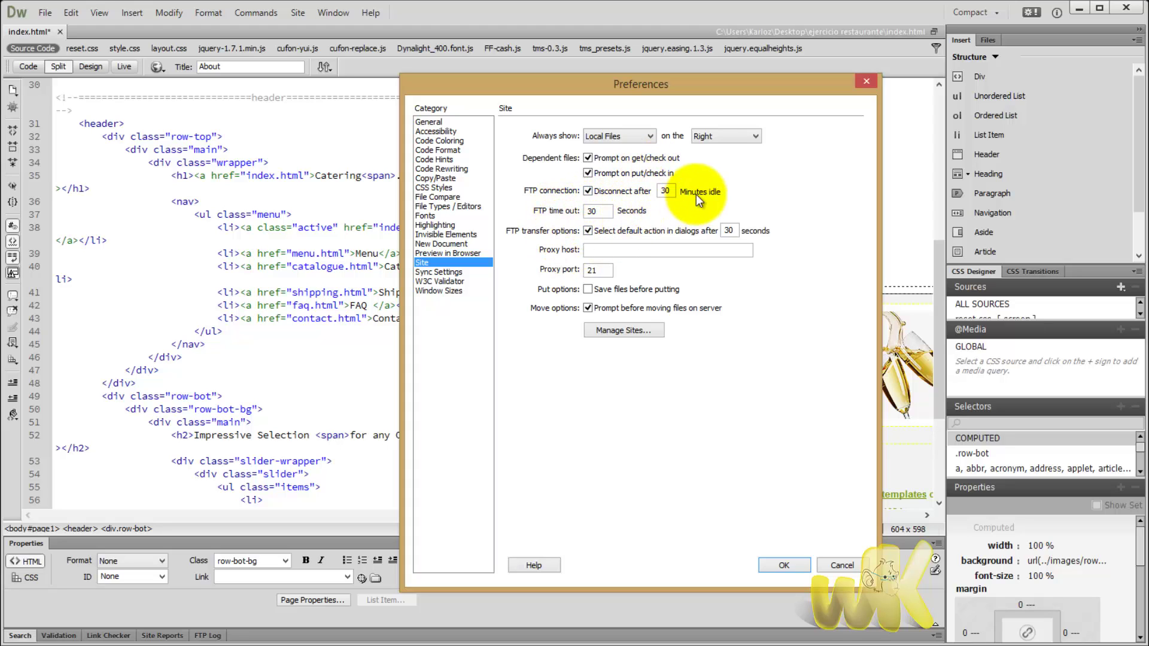
# Point out the proxy host field in the Site preferences, and open the Manage Sites dialog and close it
pyautogui.click(603, 250)
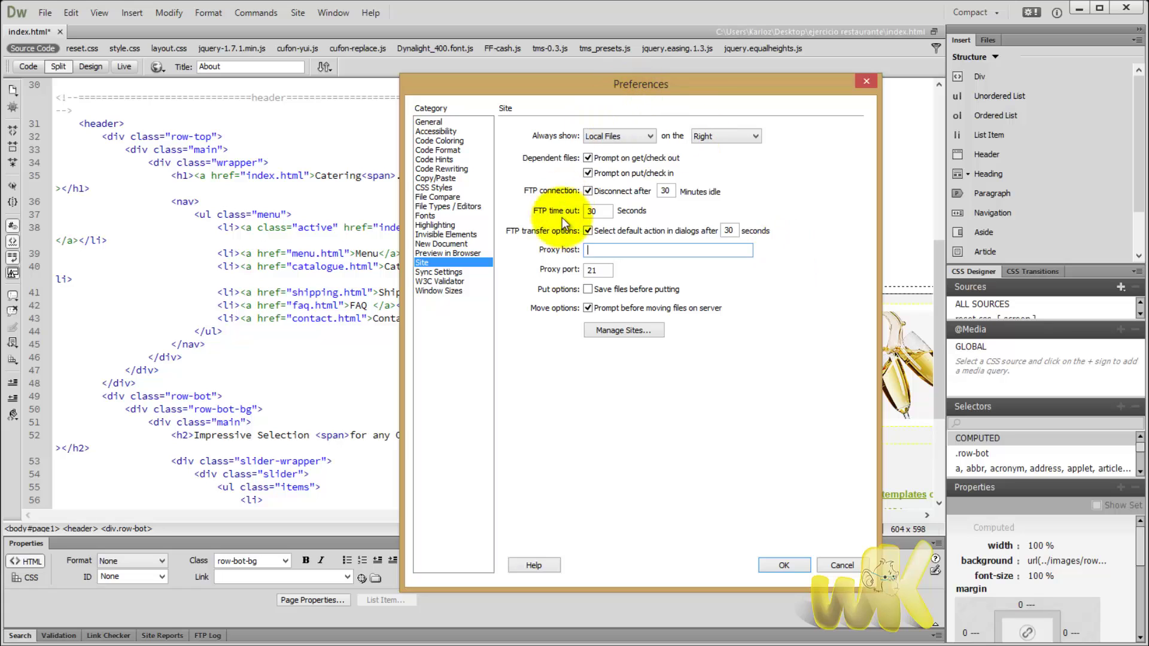
pyautogui.click(625, 331)
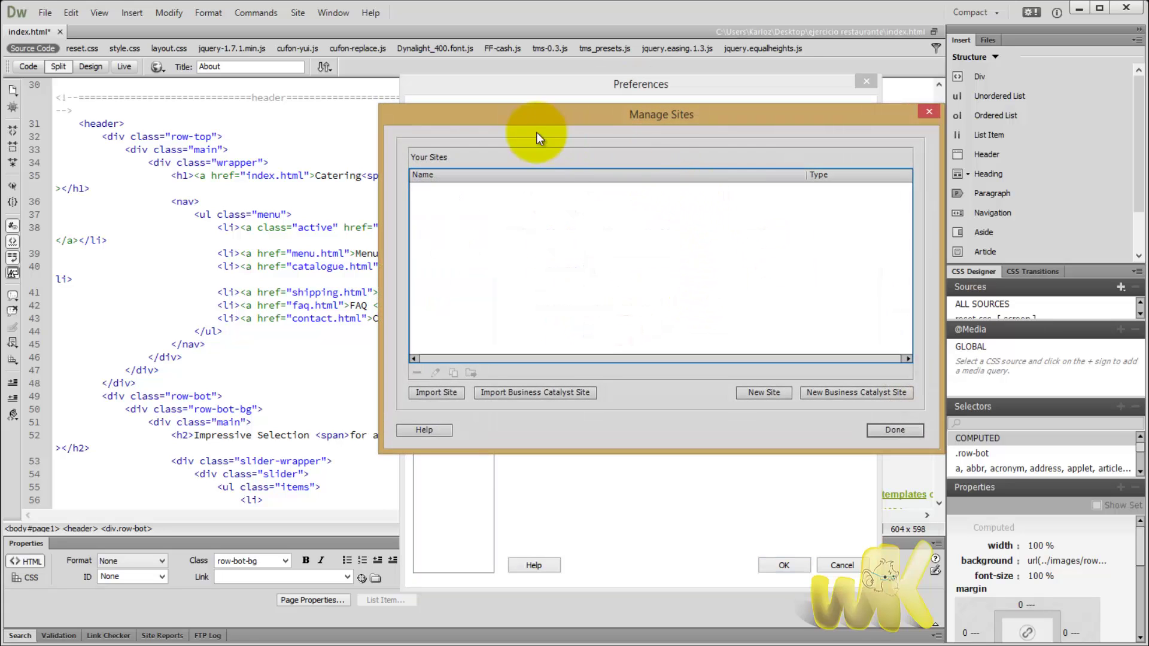
pyautogui.moveTo(814, 123); pyautogui.dragTo(763, 171)
pyautogui.click(883, 164)
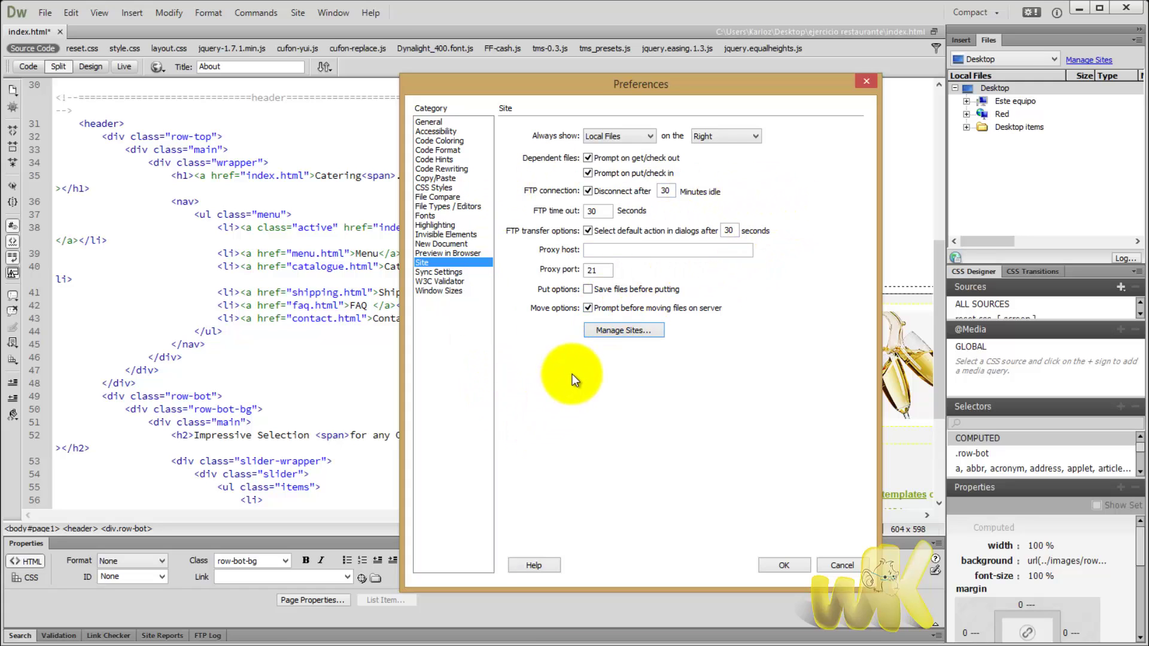
# Go through the Sync Settings, W3C Validator and Window Sizes categories of the preferences
pyautogui.press('Down')
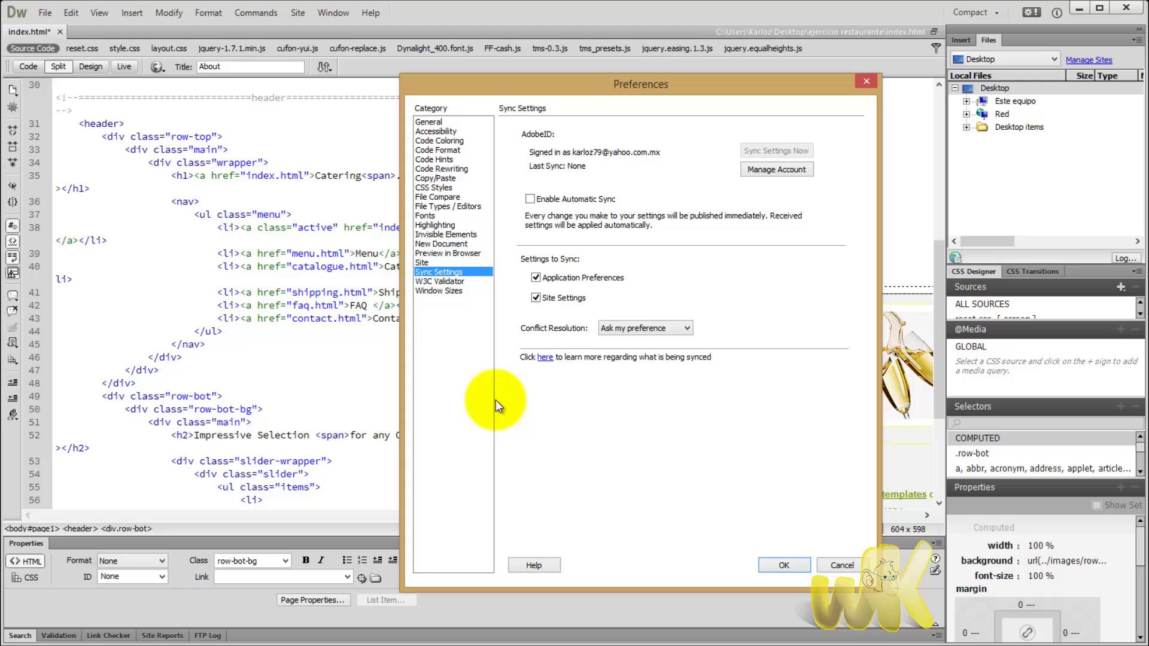
pyautogui.click(431, 282)
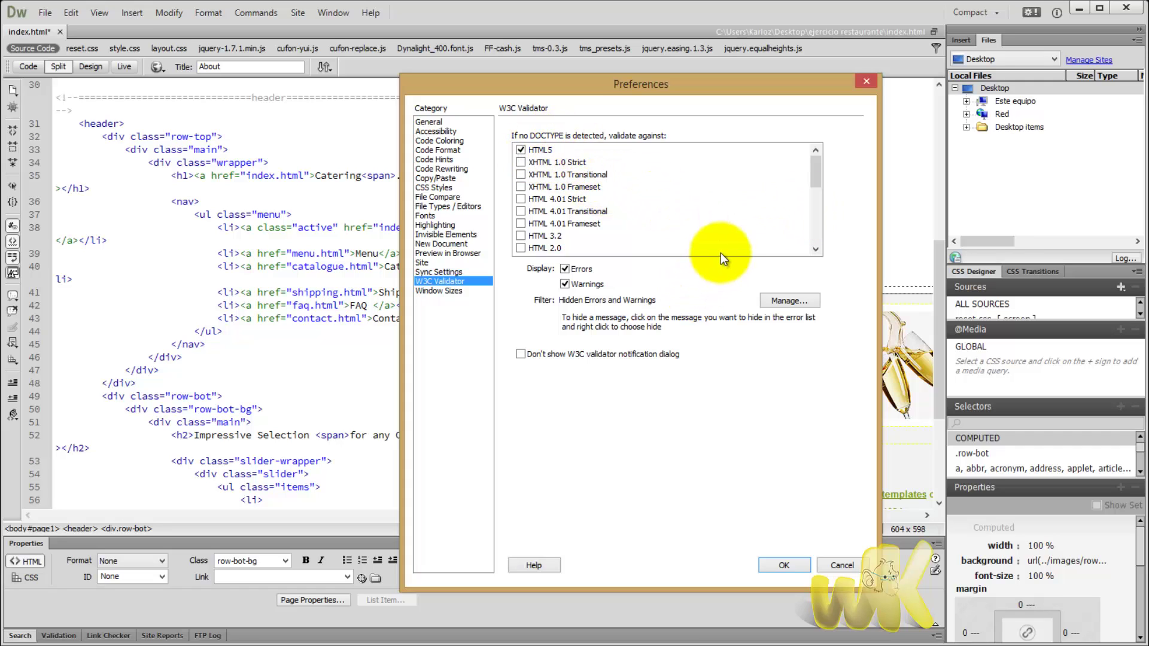
pyautogui.click(454, 293)
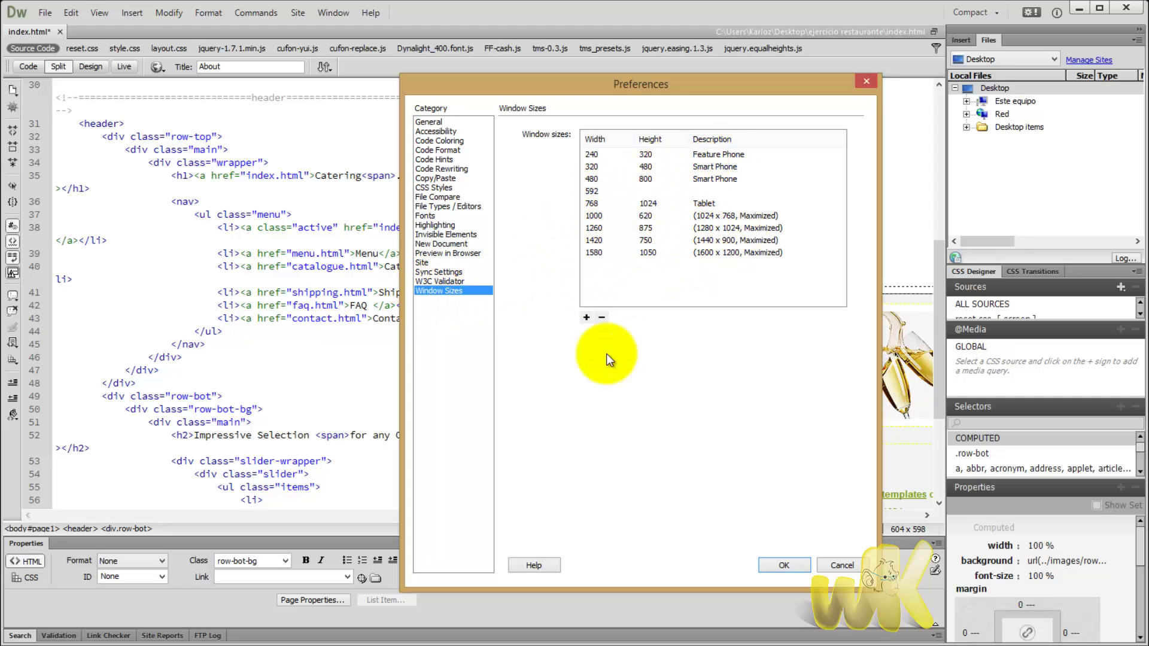
pyautogui.moveTo(718, 81); pyautogui.dragTo(511, 85)
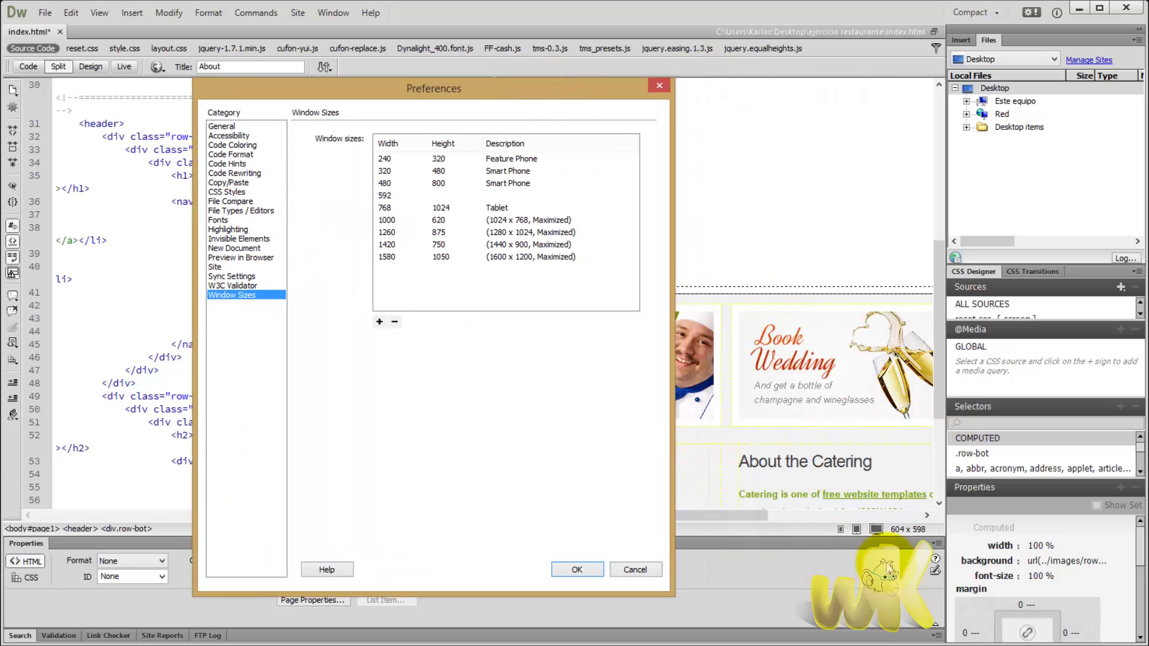
pyautogui.moveTo(598, 99); pyautogui.dragTo(750, 91)
# Review the Code Hints preferences, including the hint menus list, and accept the preferences
pyautogui.click(380, 155)
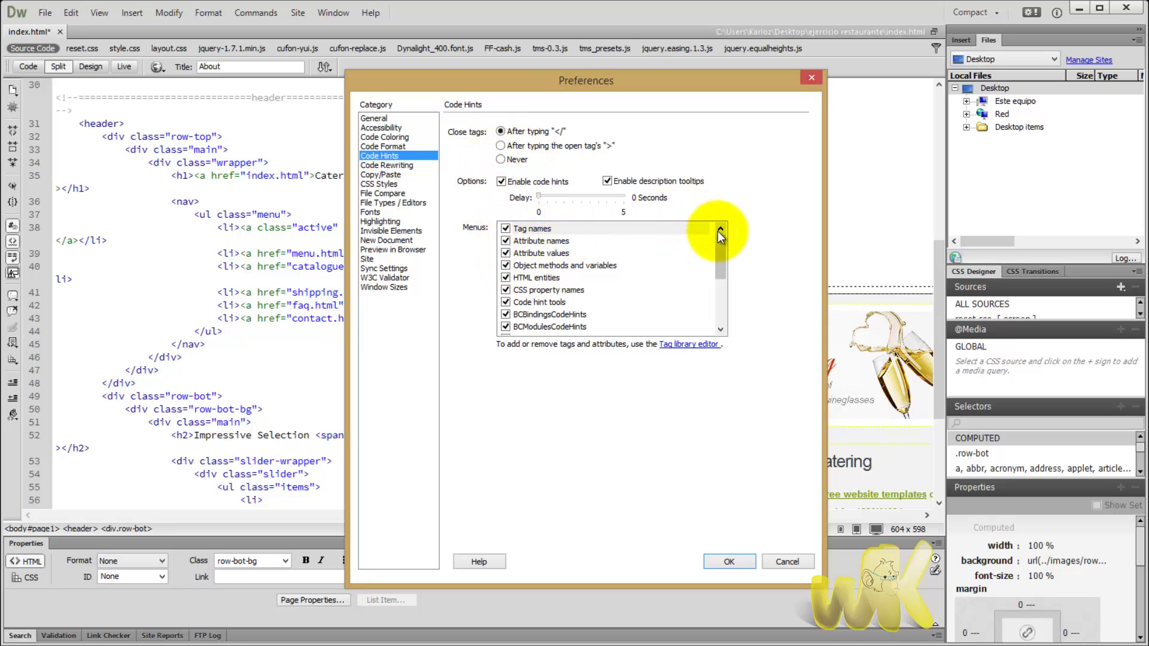
pyautogui.moveTo(720, 235)
pyautogui.mouseDown()
pyautogui.moveTo(733, 283)
pyautogui.moveTo(737, 228)
pyautogui.mouseUp()
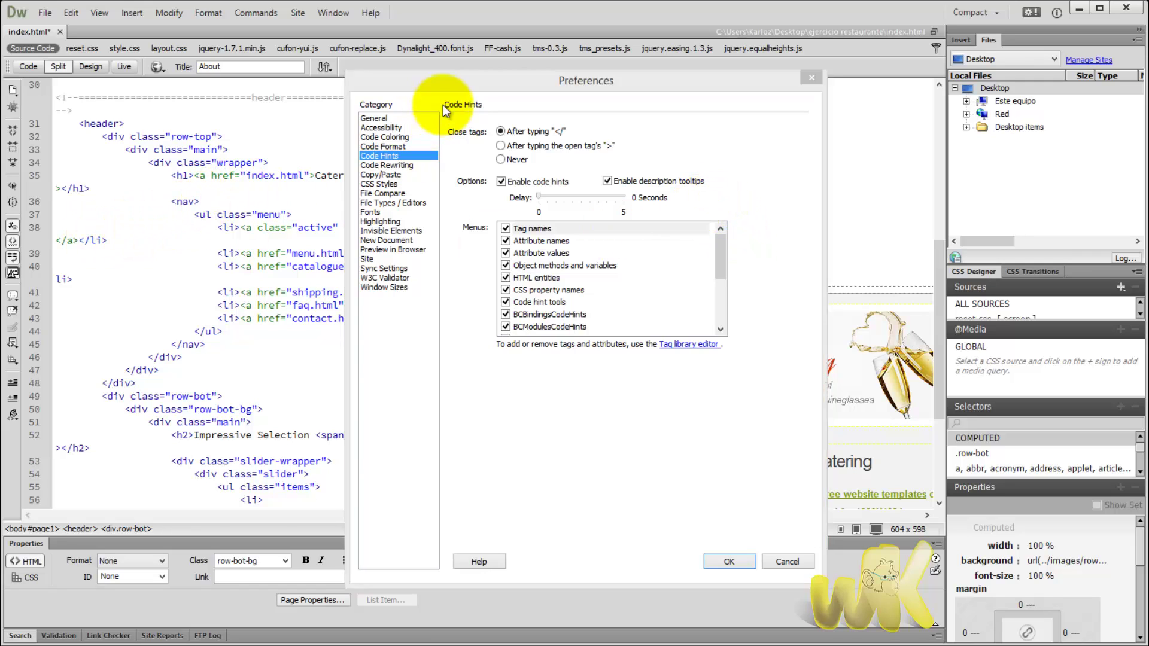
pyautogui.moveTo(511, 80); pyautogui.dragTo(614, 82)
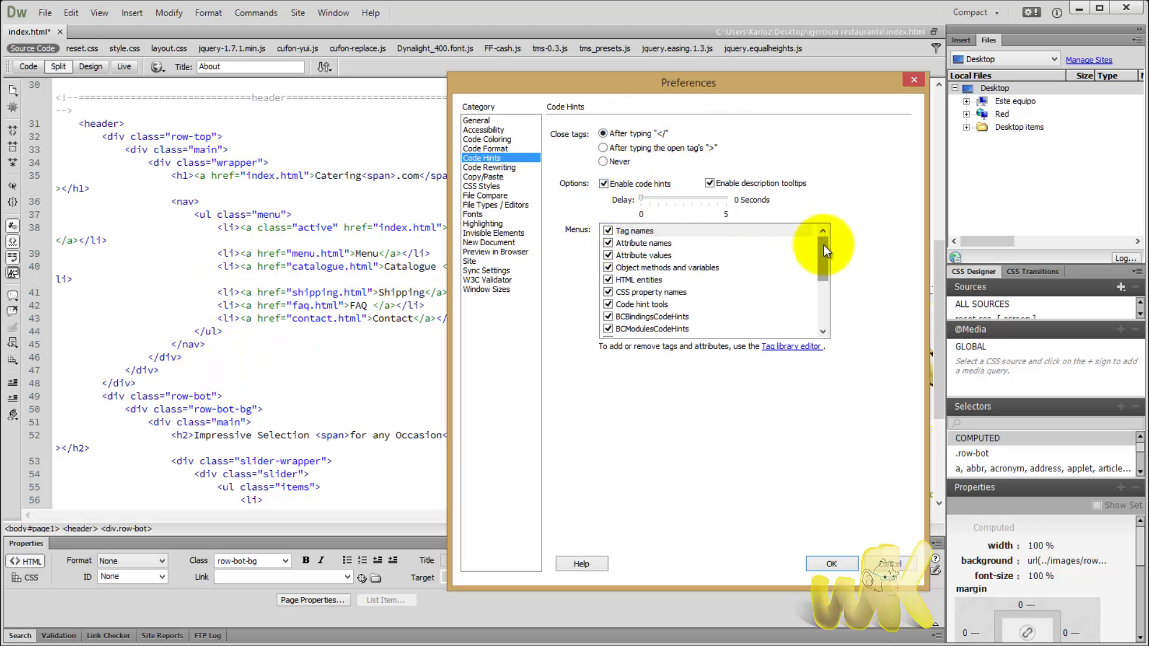
pyautogui.moveTo(824, 246)
pyautogui.mouseDown()
pyautogui.moveTo(824, 279)
pyautogui.moveTo(826, 244)
pyautogui.mouseUp()
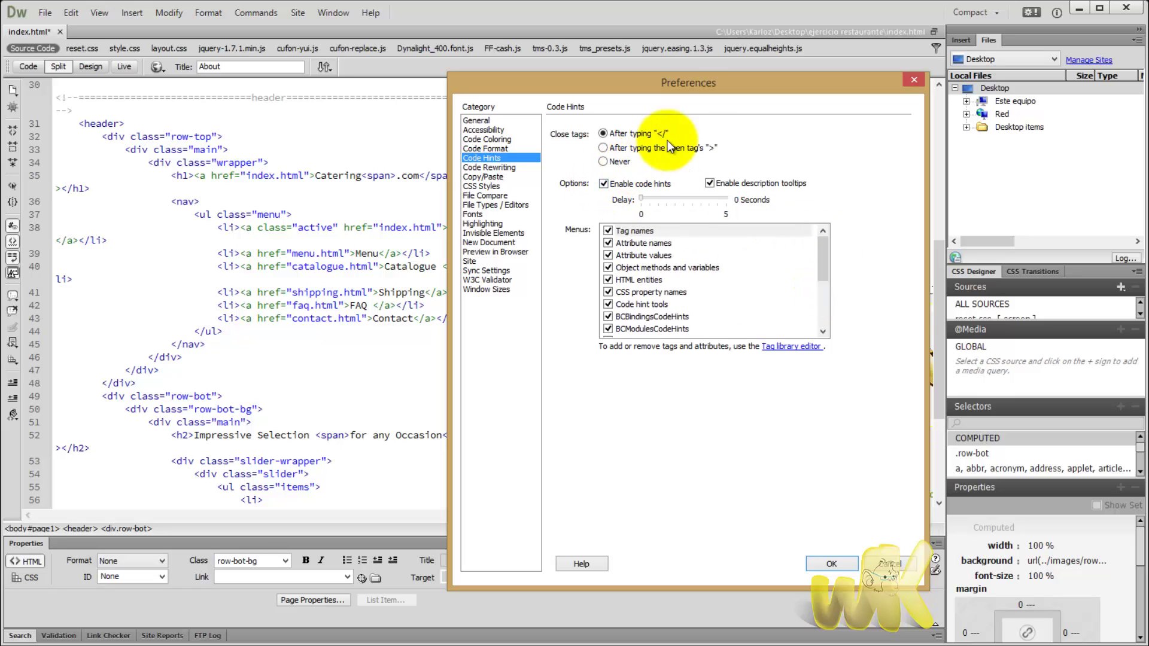
pyautogui.moveTo(702, 91); pyautogui.dragTo(631, 84)
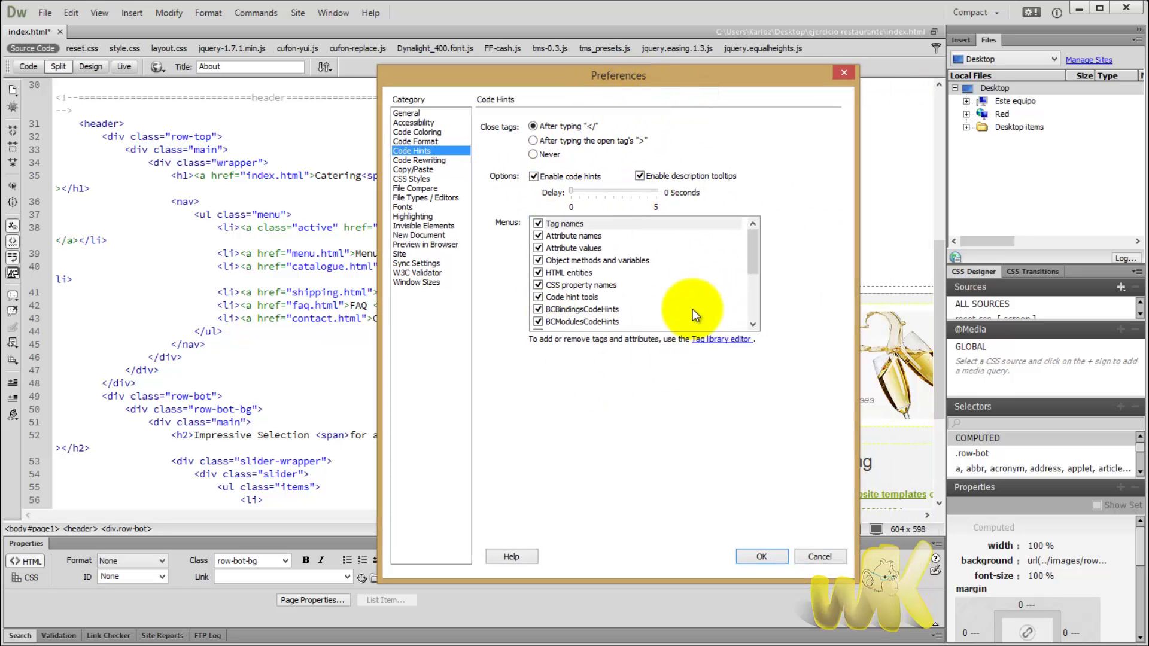
pyautogui.moveTo(576, 74); pyautogui.dragTo(541, 55)
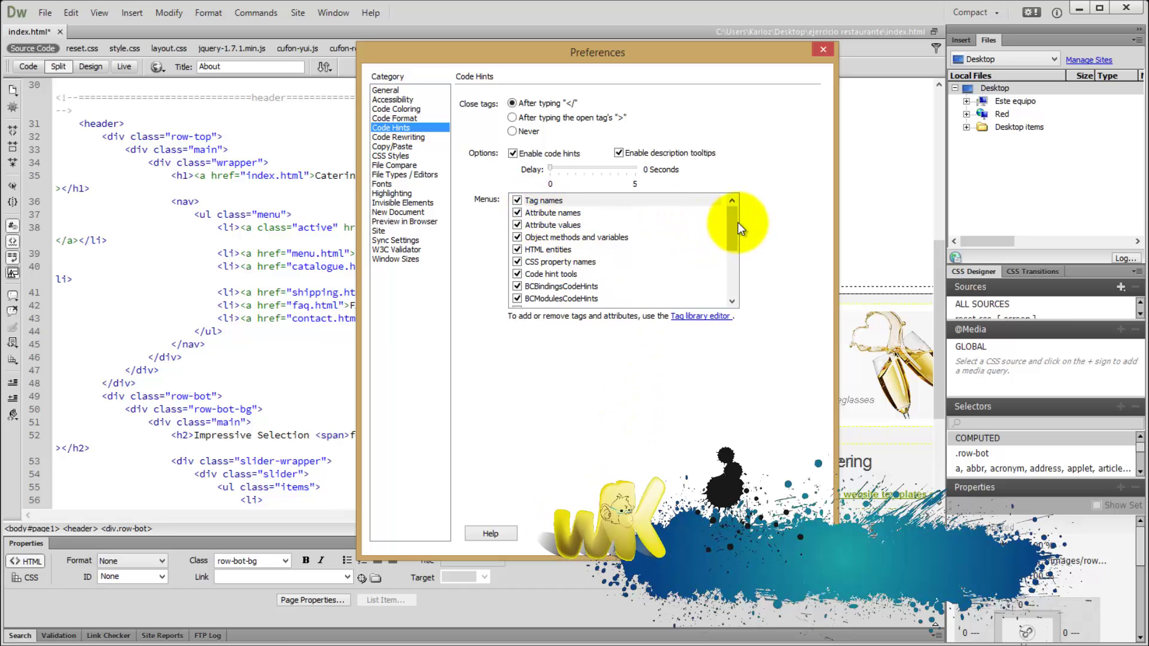
pyautogui.moveTo(736, 228)
pyautogui.mouseDown()
pyautogui.moveTo(732, 278)
pyautogui.moveTo(735, 205)
pyautogui.mouseUp()
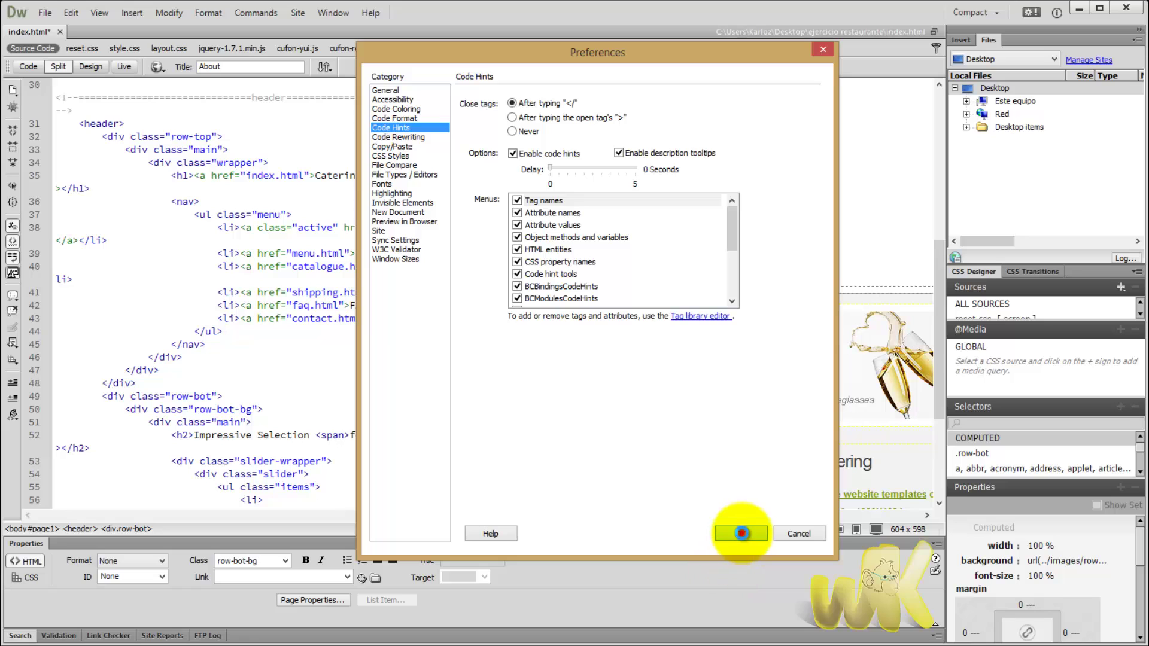
pyautogui.click(741, 532)
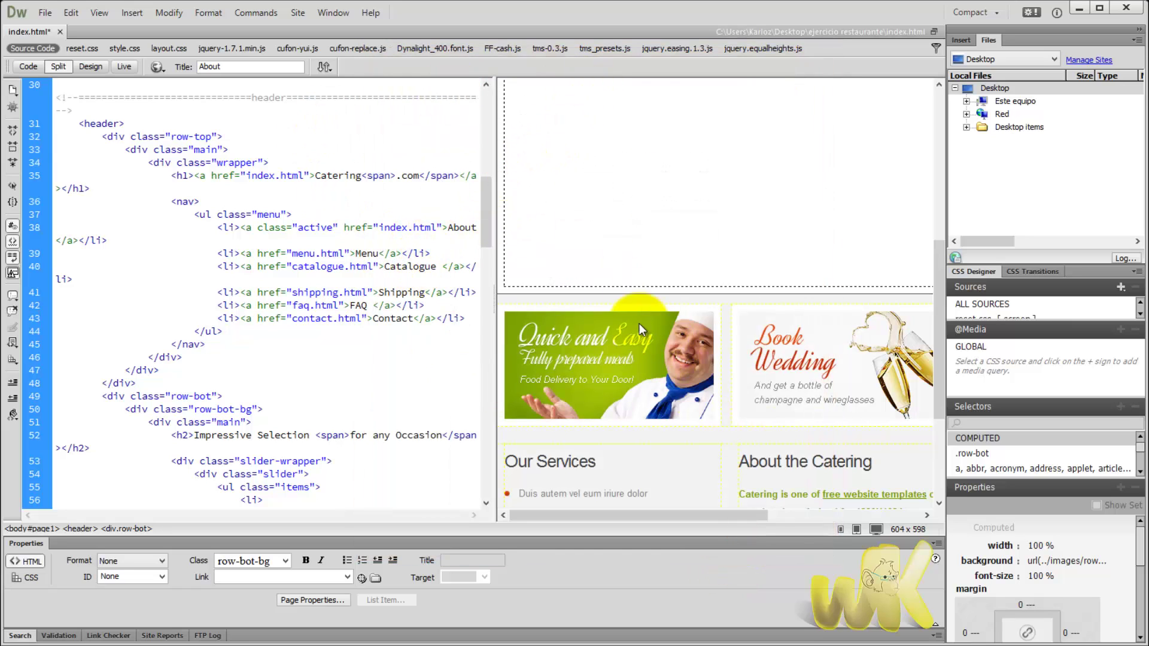
# Reopen the Preferences dialog to show how it is reached, and close it without applying anything
pyautogui.click(70, 13)
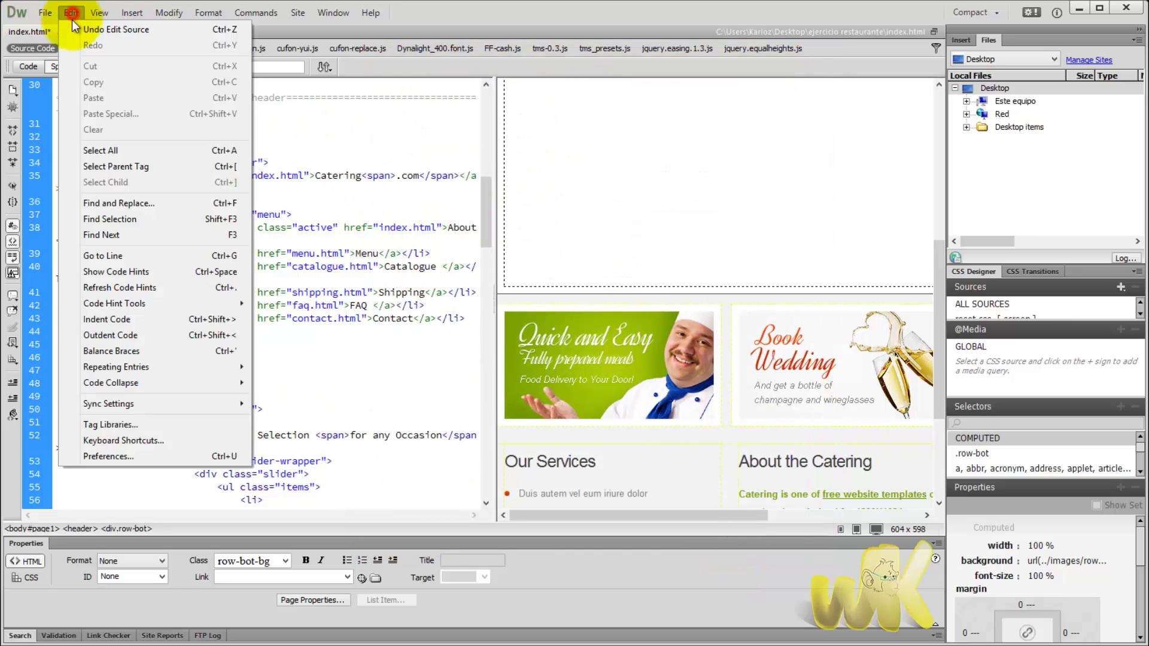
pyautogui.click(101, 463)
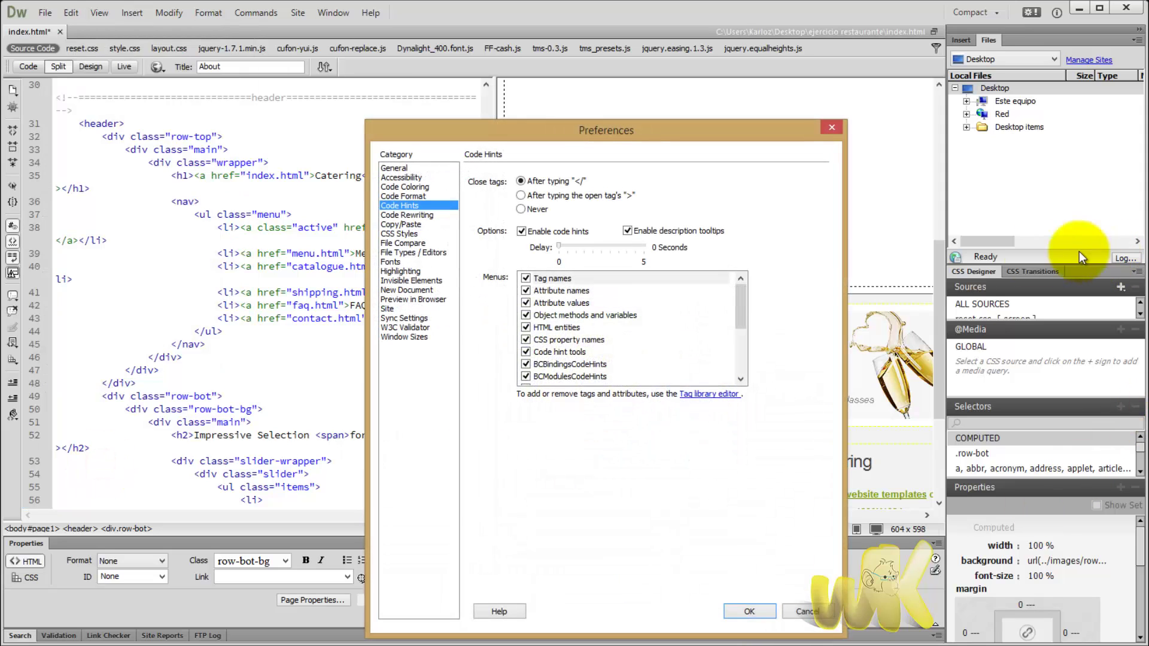
pyautogui.click(831, 128)
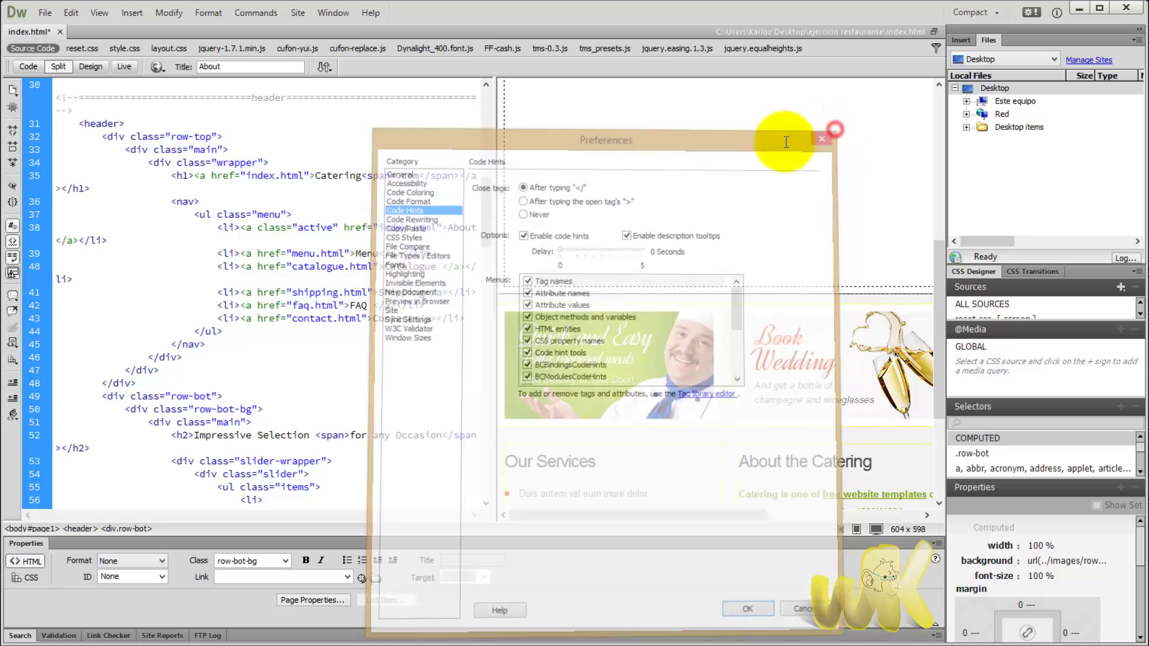